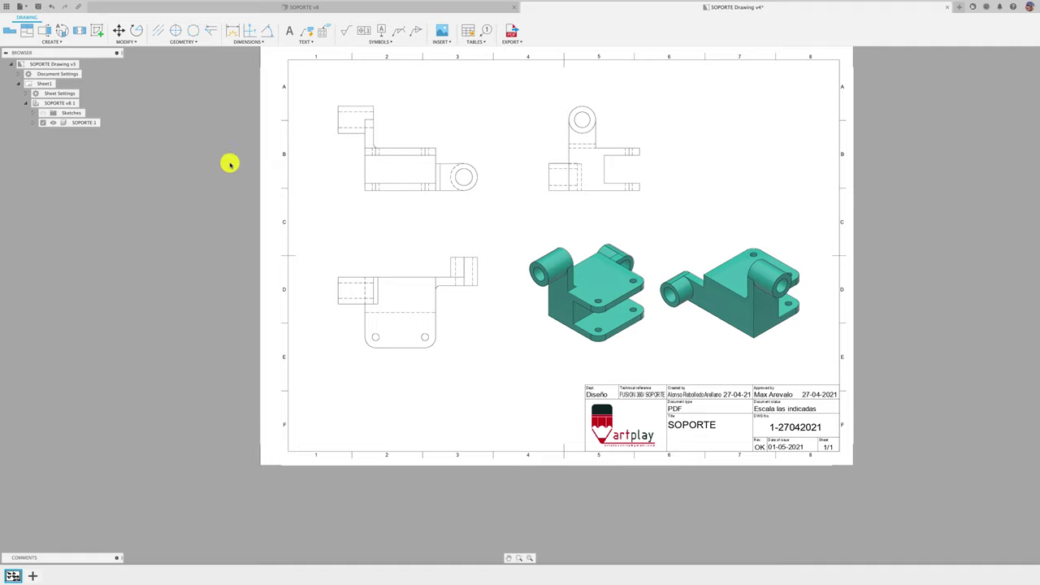
# Show the Dimensions dropdown listing the dimension types for the SOPORTE sheet
pyautogui.click(266, 41)
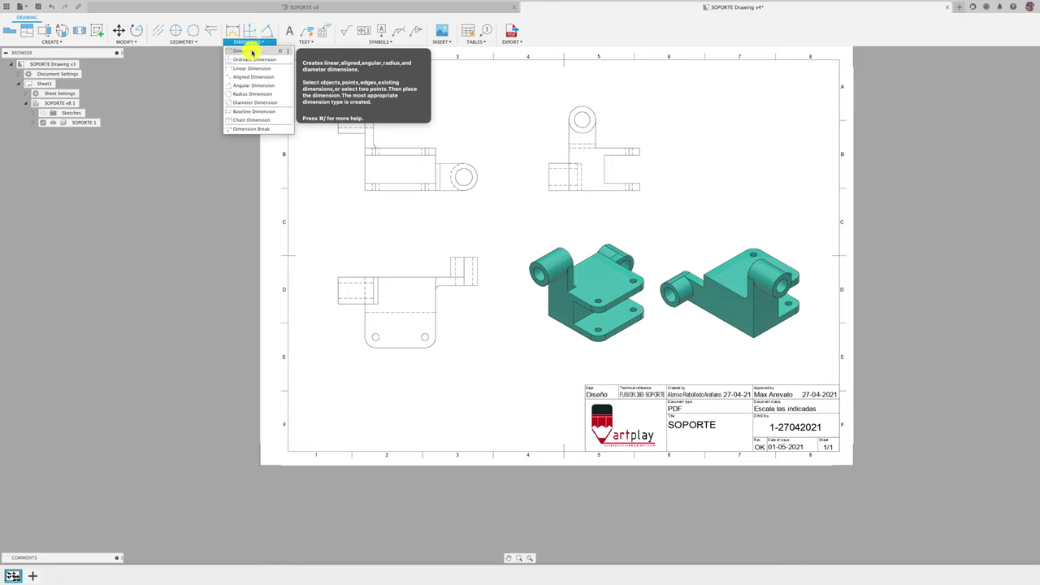
# Add an R12 radius dimension to the left view's hole
pyautogui.click(277, 50)
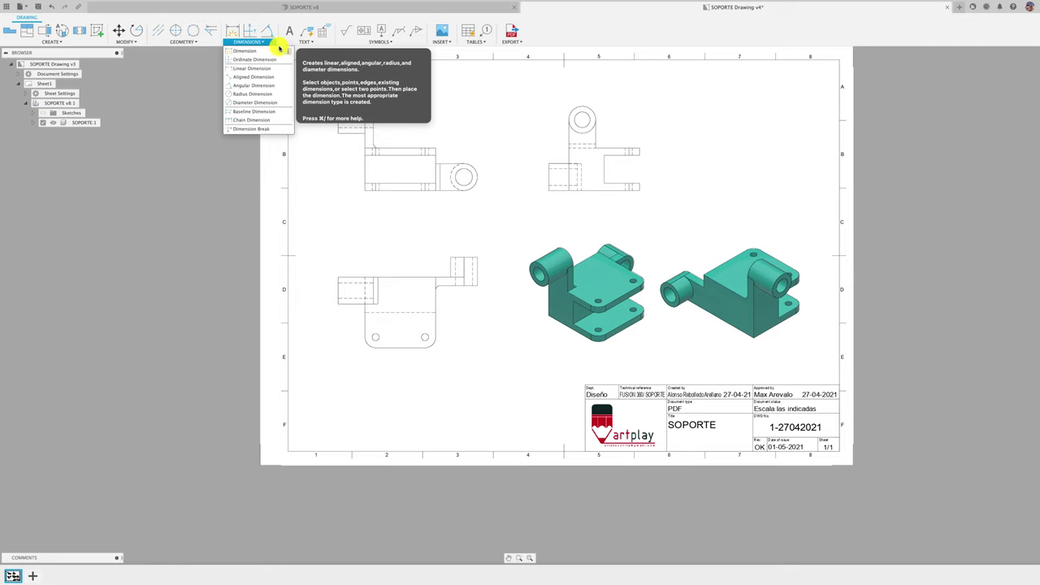
pyautogui.scroll(1, 495, 154)
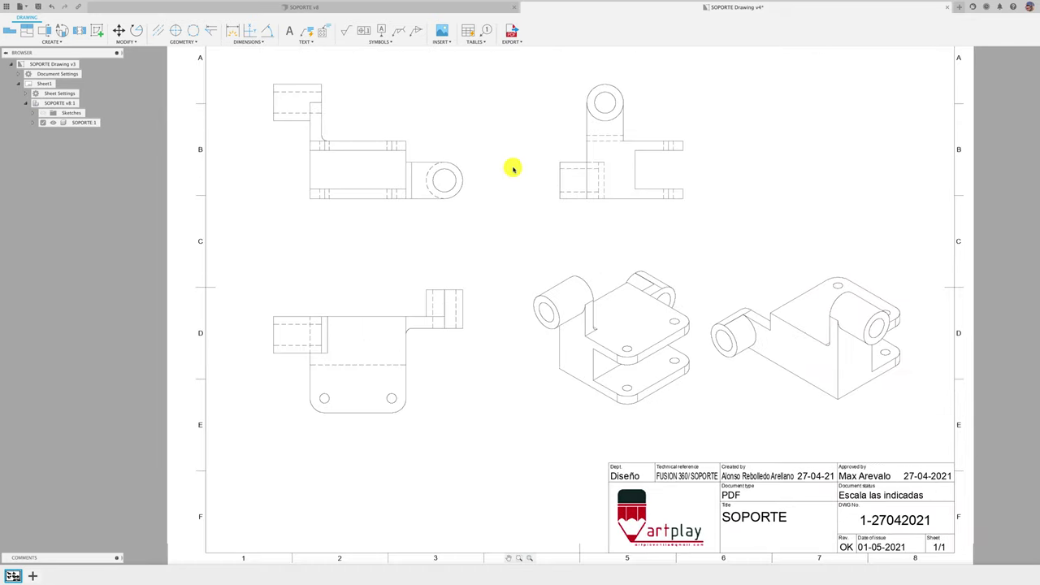
pyautogui.scroll(1, 511, 168)
pyautogui.scroll(1, 496, 170)
pyautogui.scroll(1, 495, 169)
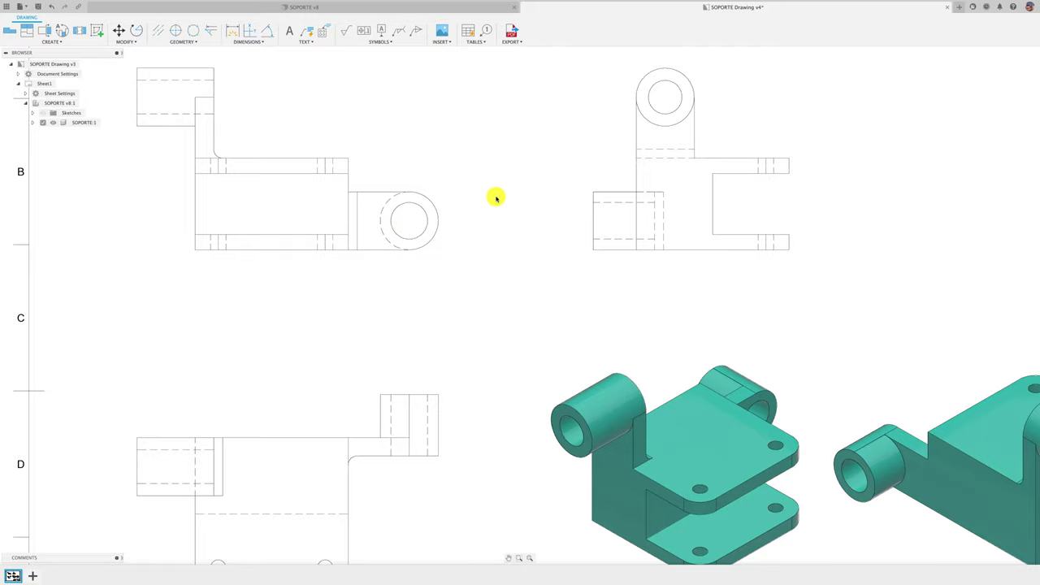
pyautogui.click(423, 207)
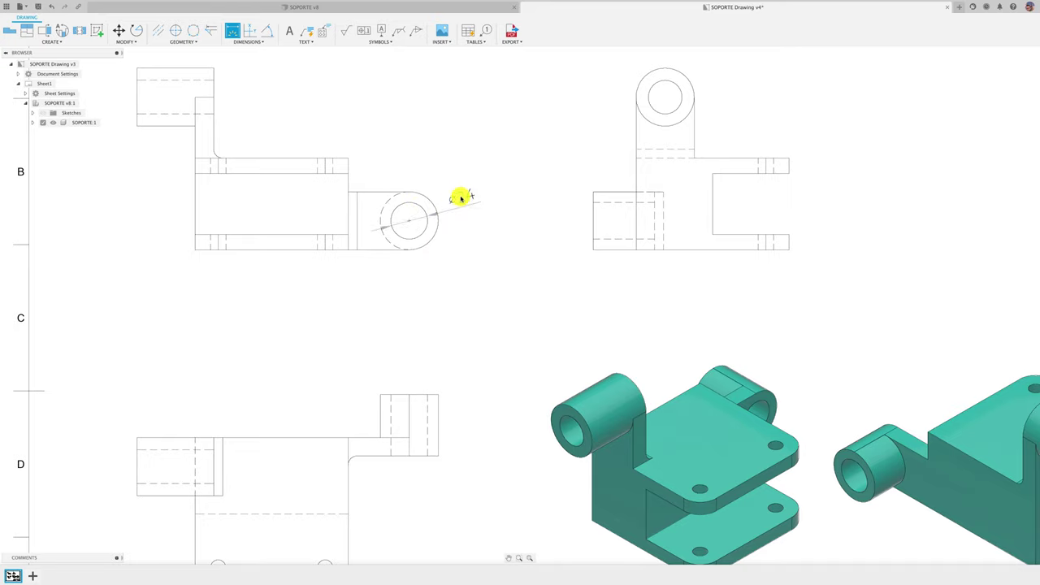
pyautogui.rightClick(446, 265)
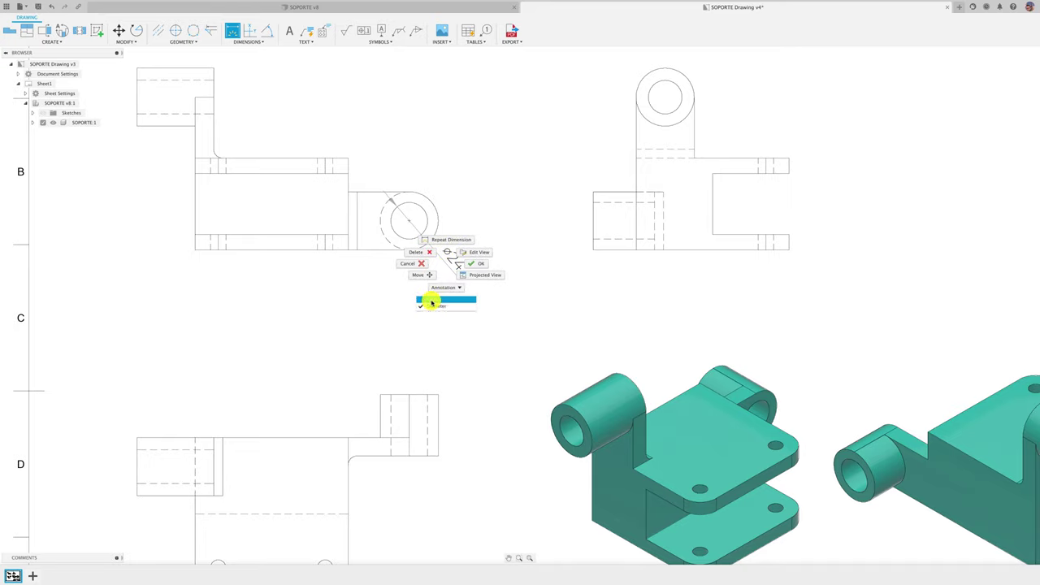
pyautogui.click(432, 302)
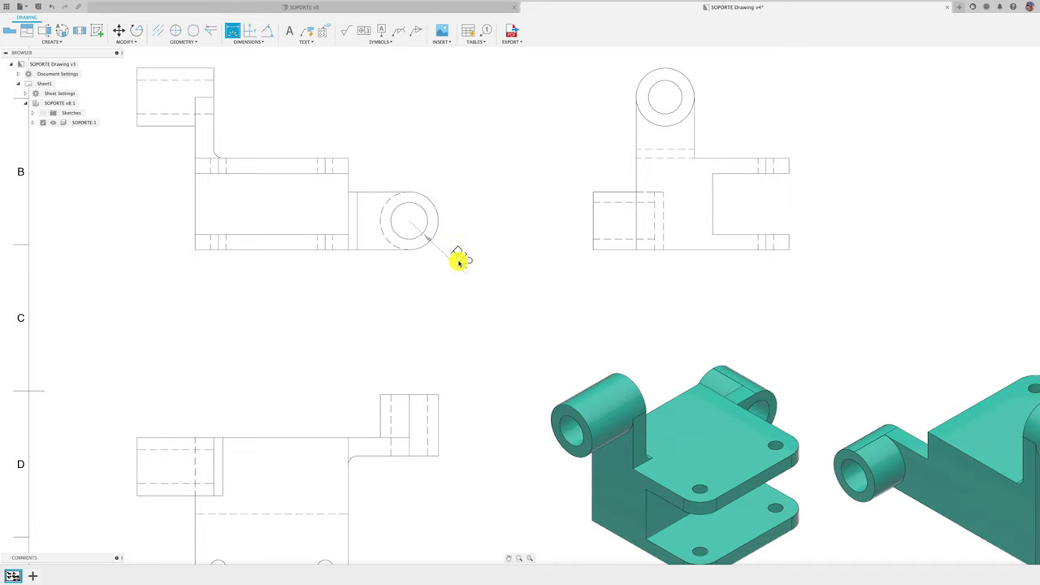
pyautogui.click(457, 263)
# Dimension the top-right view's hole as R11 and its outer circle radius
pyautogui.scroll(-2, 446, 278)
pyautogui.click(638, 120)
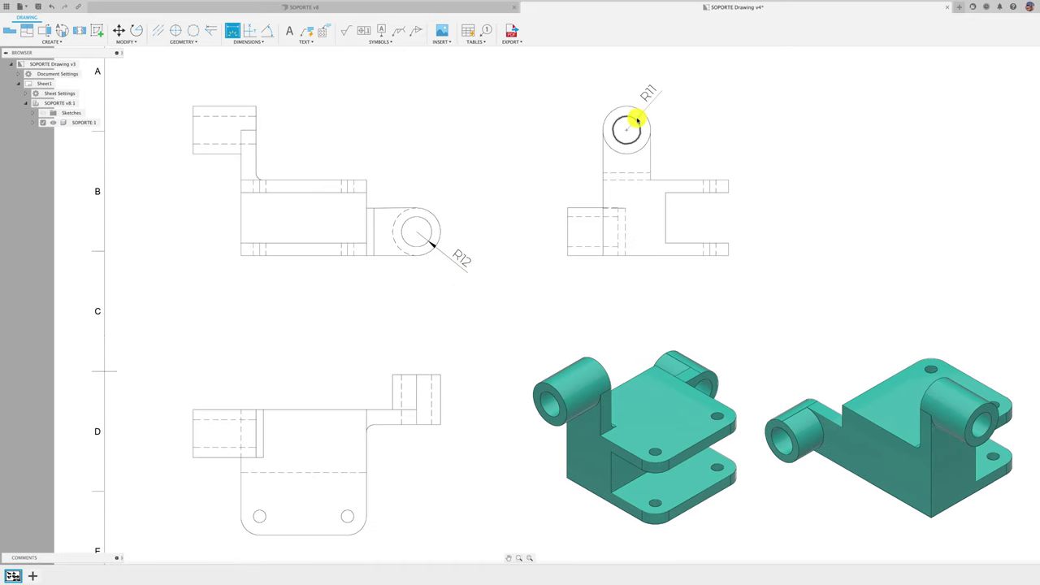
pyautogui.click(658, 97)
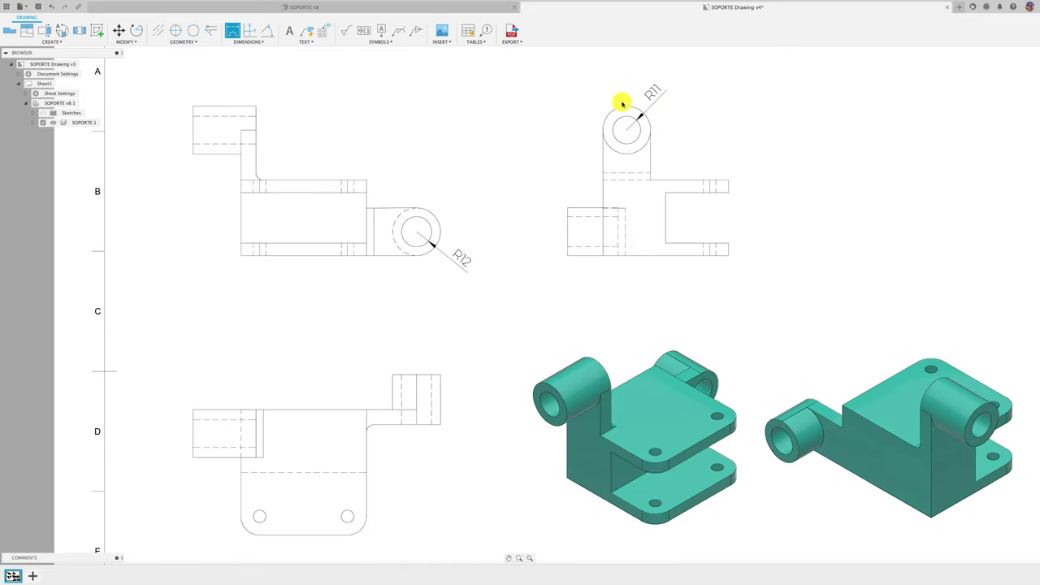
pyautogui.click(621, 105)
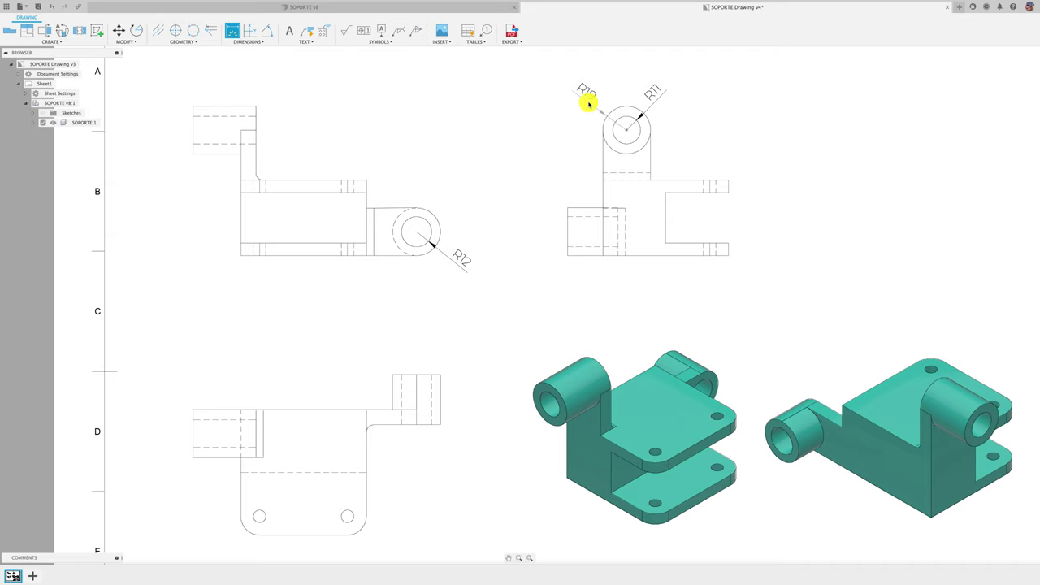
pyautogui.click(587, 103)
# Add R5 radius dimensions to both bottom holes of the lower-left view
pyautogui.moveTo(448, 223); pyautogui.dragTo(478, 136, button='middle')
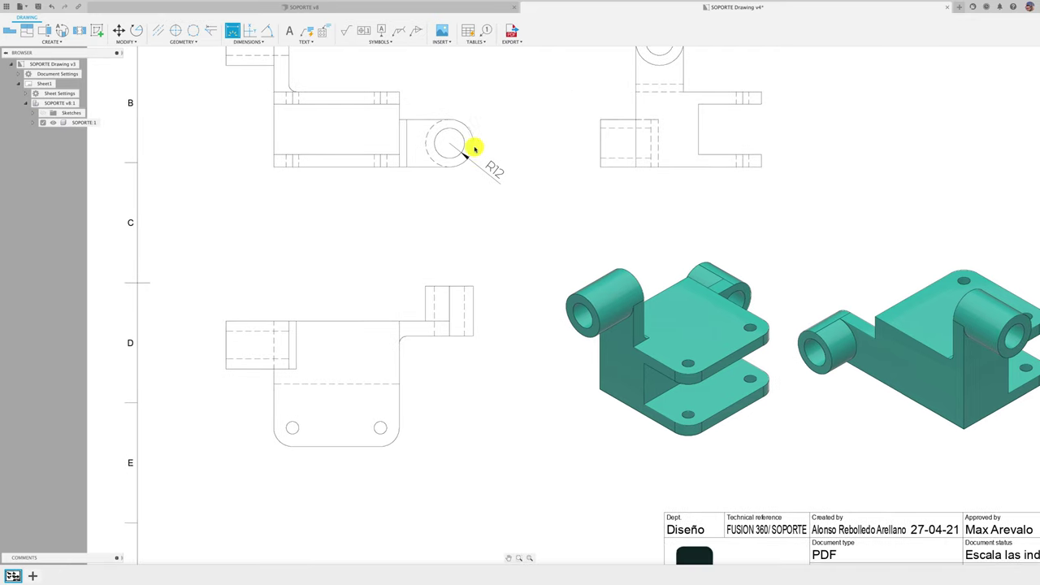
pyautogui.click(378, 430)
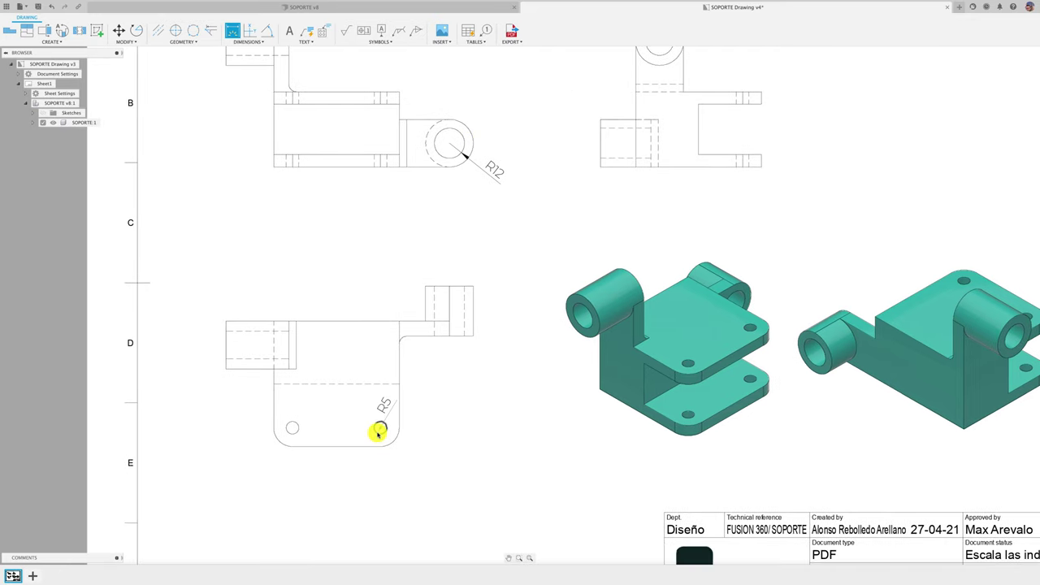
pyautogui.click(409, 454)
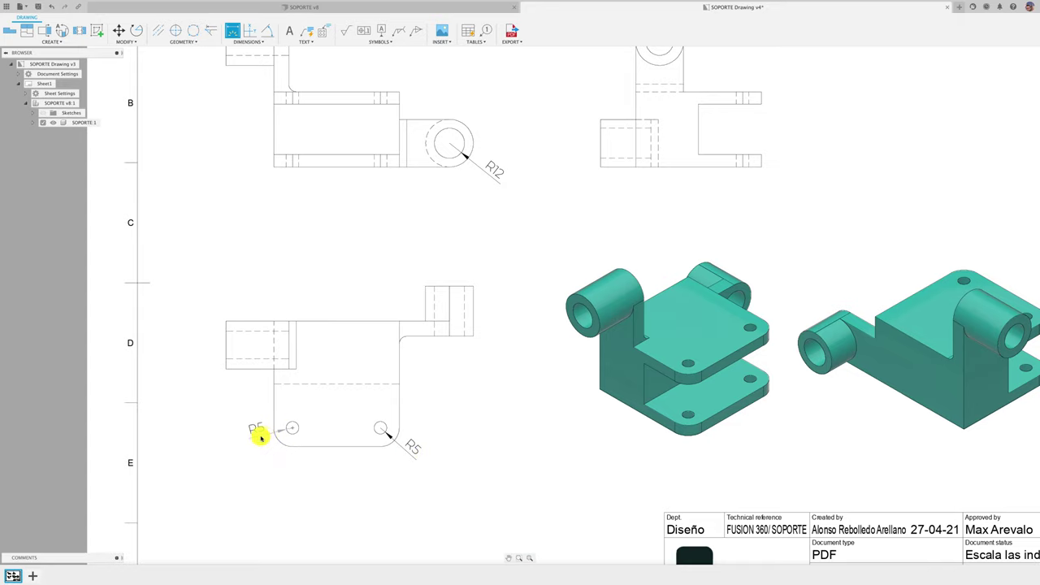
pyautogui.click(257, 439)
pyautogui.scroll(3, 367, 432)
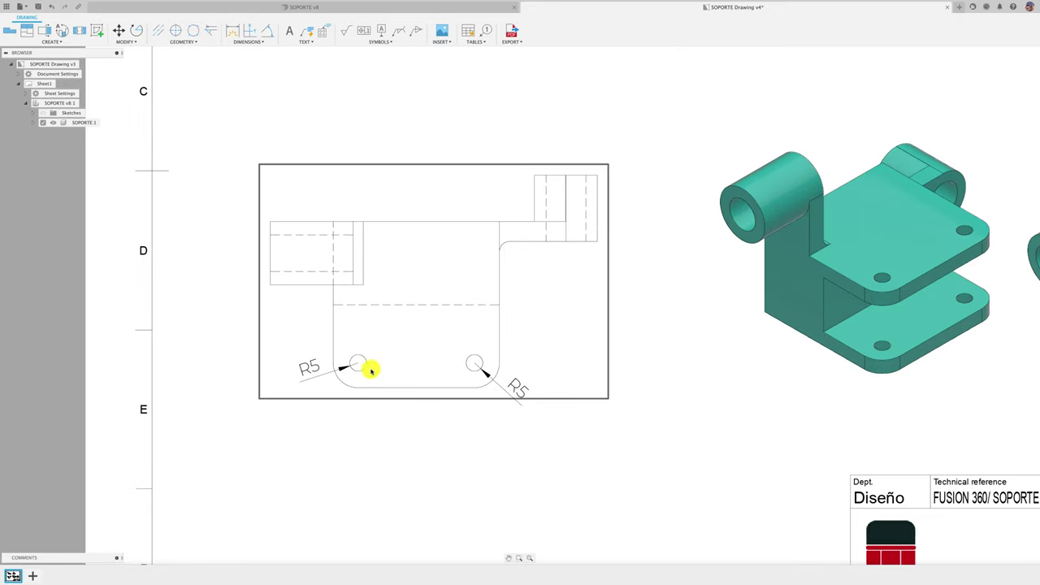
# Place a 70 linear dimension between the two bottom hole centres, below the part
pyautogui.click(253, 41)
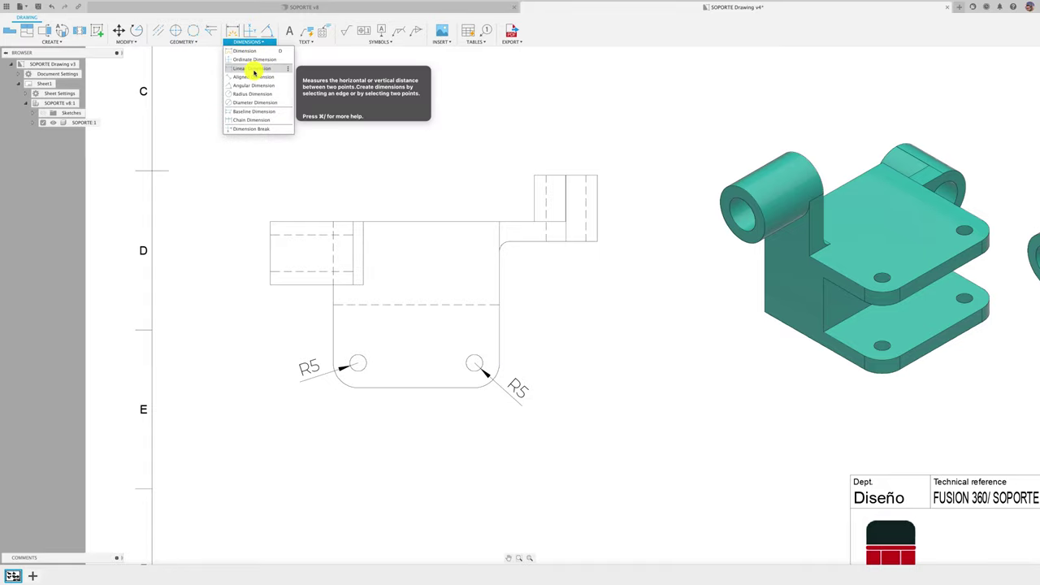
pyautogui.click(253, 69)
pyautogui.click(358, 363)
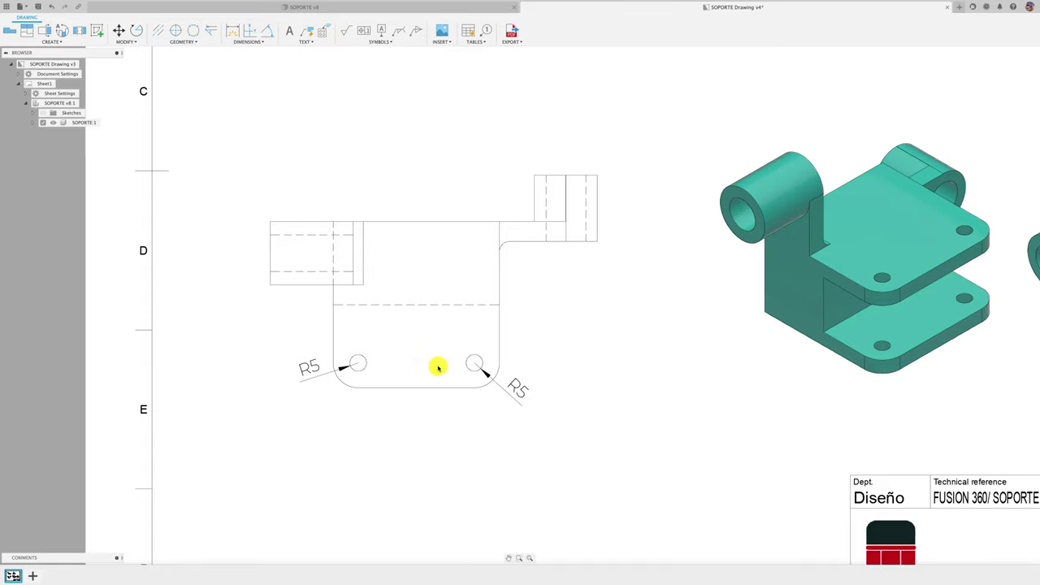
pyautogui.click(475, 362)
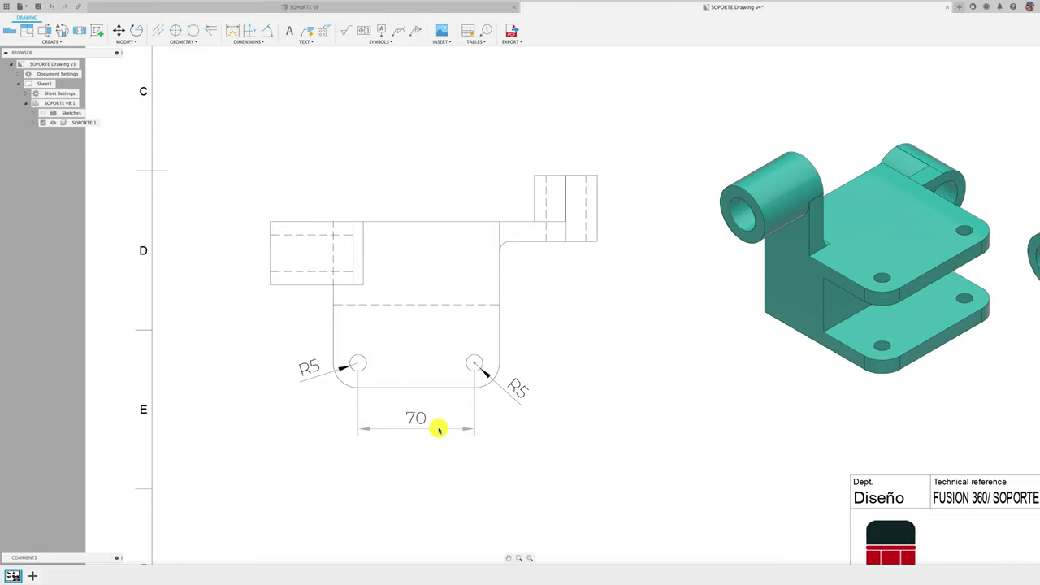
pyautogui.click(428, 429)
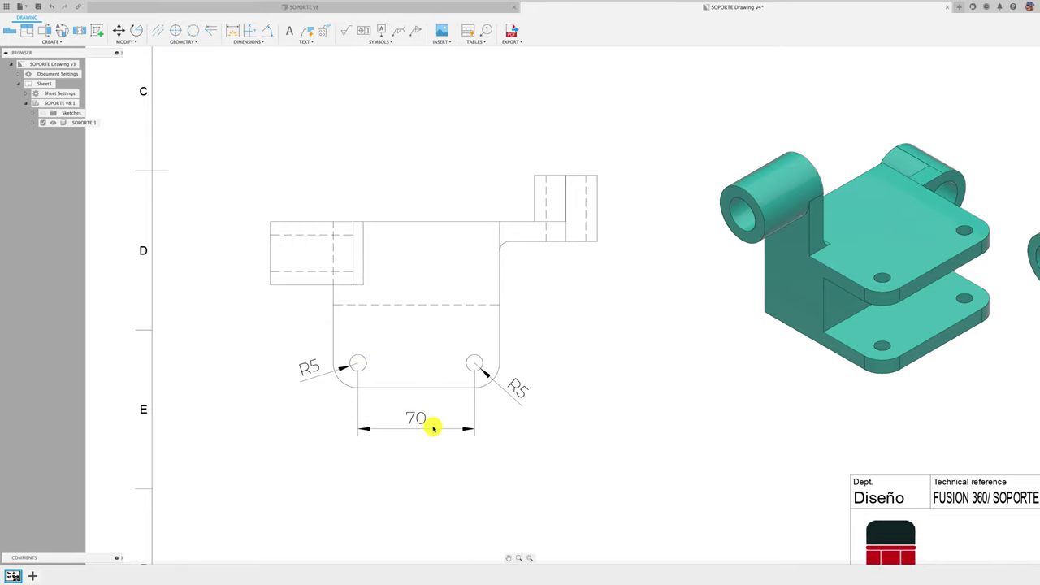
pyautogui.scroll(-1, 531, 358)
pyautogui.scroll(-1, 532, 349)
pyautogui.scroll(-1, 553, 325)
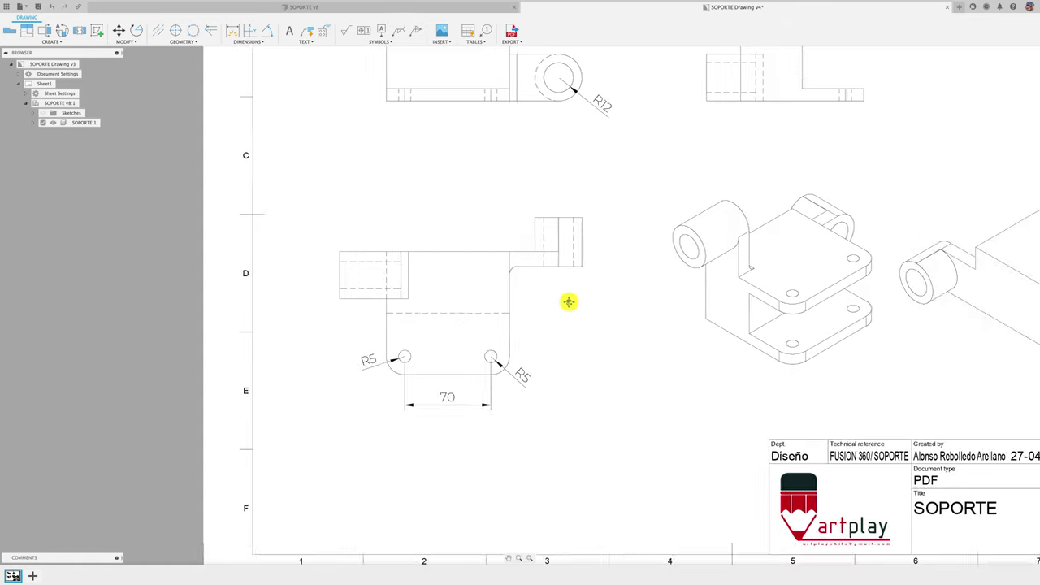
pyautogui.scroll(2, 487, 376)
pyautogui.scroll(-1, 486, 378)
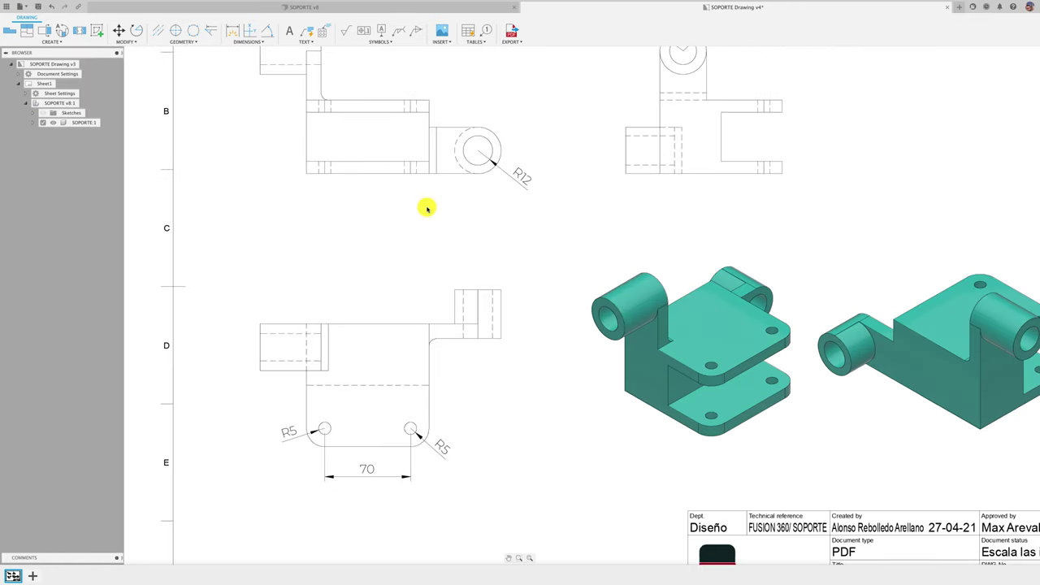
pyautogui.moveTo(429, 208); pyautogui.dragTo(409, 270, button='middle')
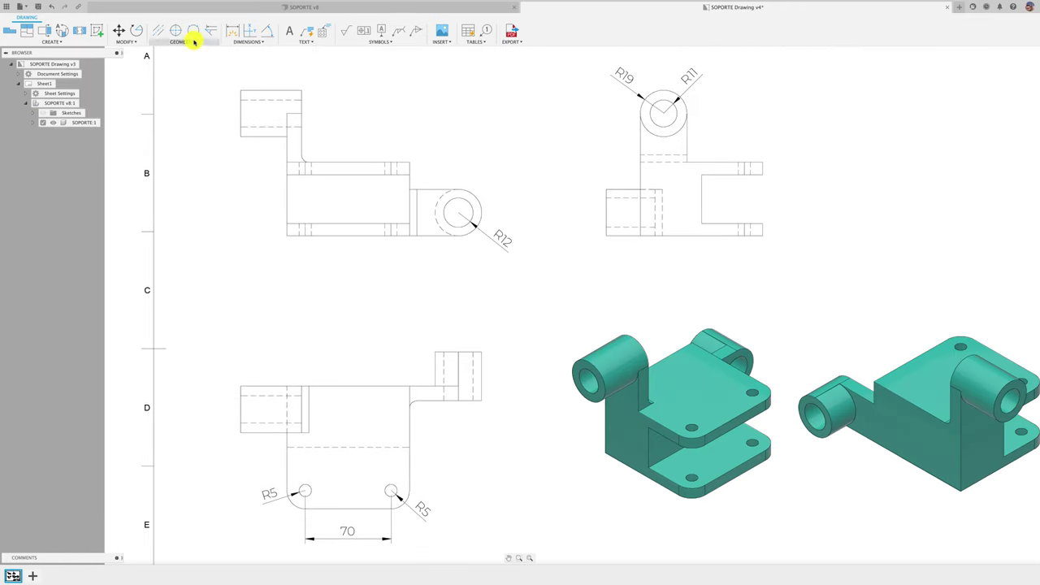
# Add centre marks to the R12 hole, the top-right view's hole and both R5 holes
pyautogui.click(176, 34)
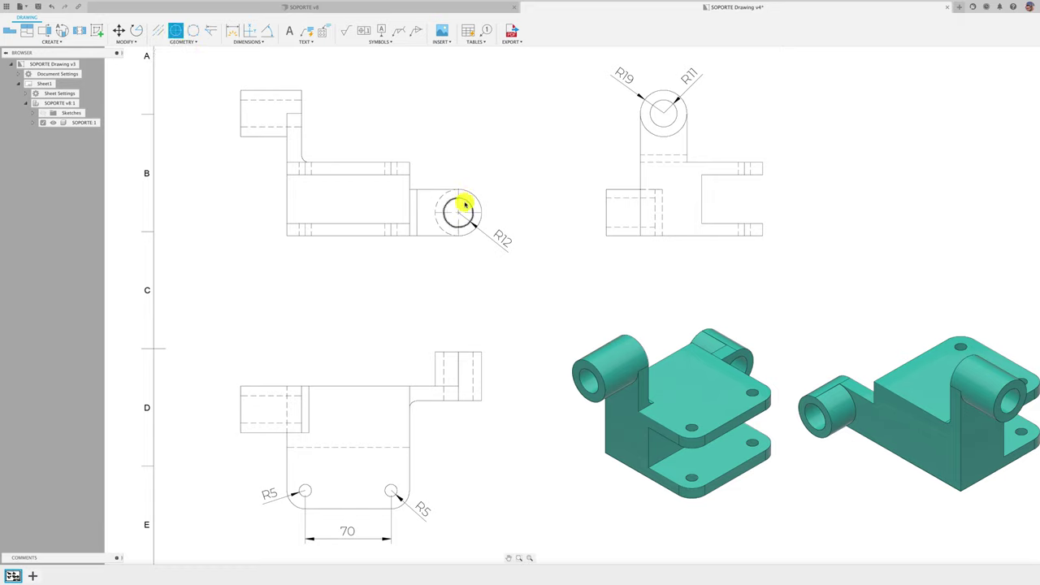
pyautogui.click(463, 204)
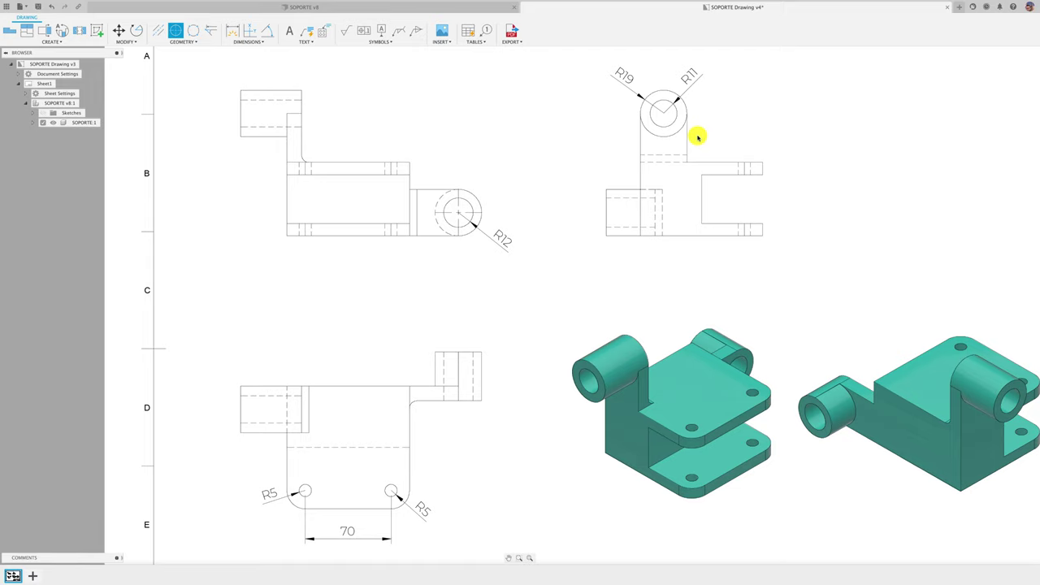
pyautogui.click(659, 126)
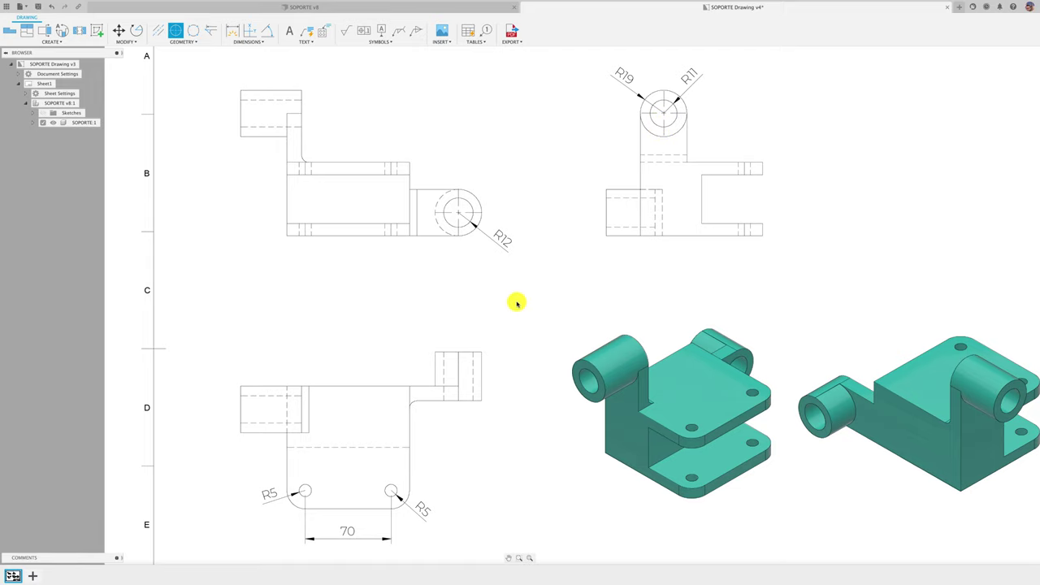
pyautogui.moveTo(515, 299); pyautogui.dragTo(529, 269, button='middle')
pyautogui.click(403, 462)
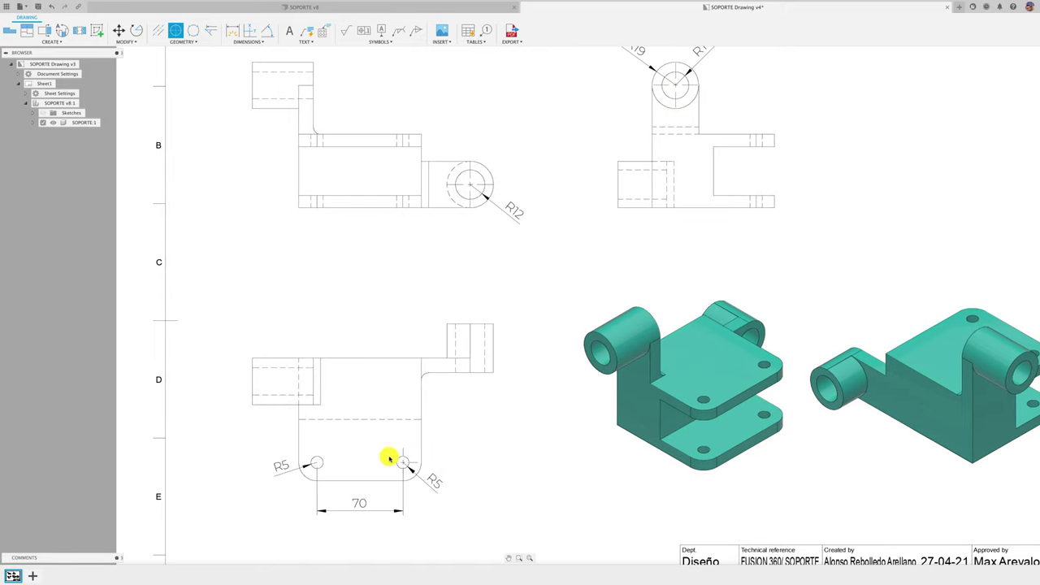
pyautogui.click(324, 458)
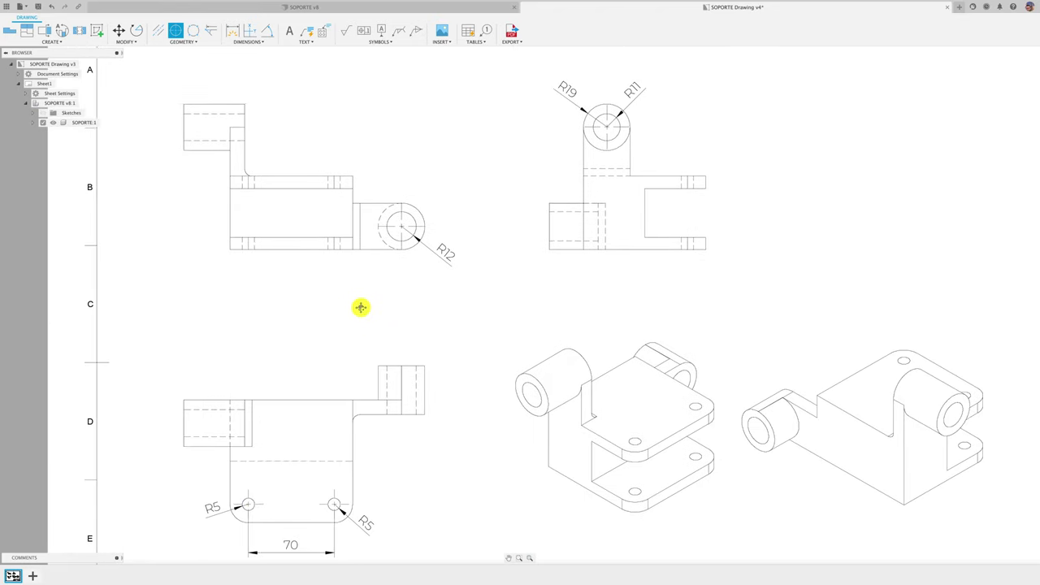
pyautogui.moveTo(429, 265); pyautogui.dragTo(414, 263, button='middle')
pyautogui.moveTo(320, 362); pyautogui.dragTo(365, 327, button='middle')
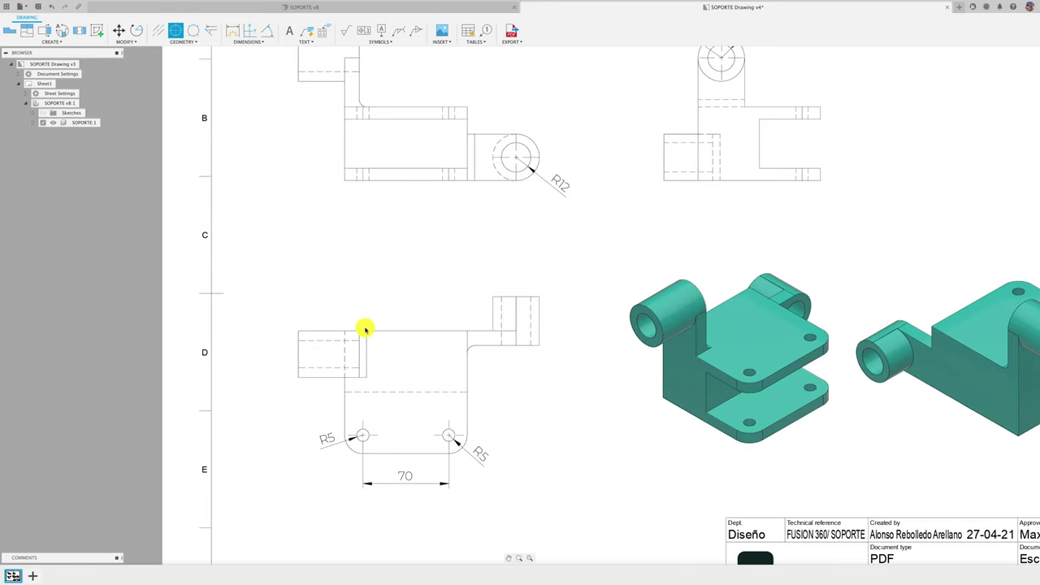
# Add centerlines through the small rectangle and the right boss of the lower-left view
pyautogui.click(159, 31)
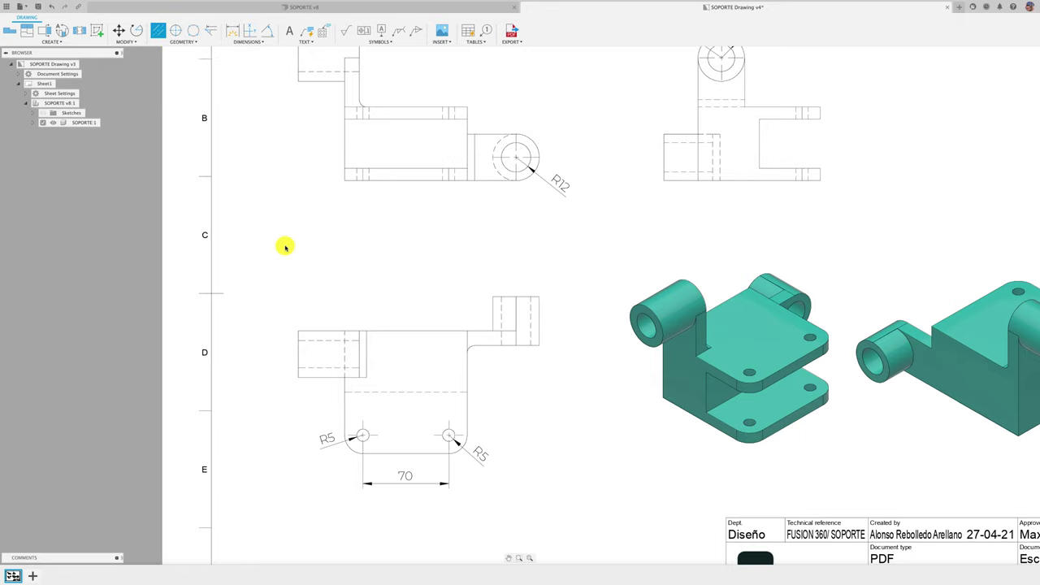
pyautogui.click(319, 342)
pyautogui.click(329, 367)
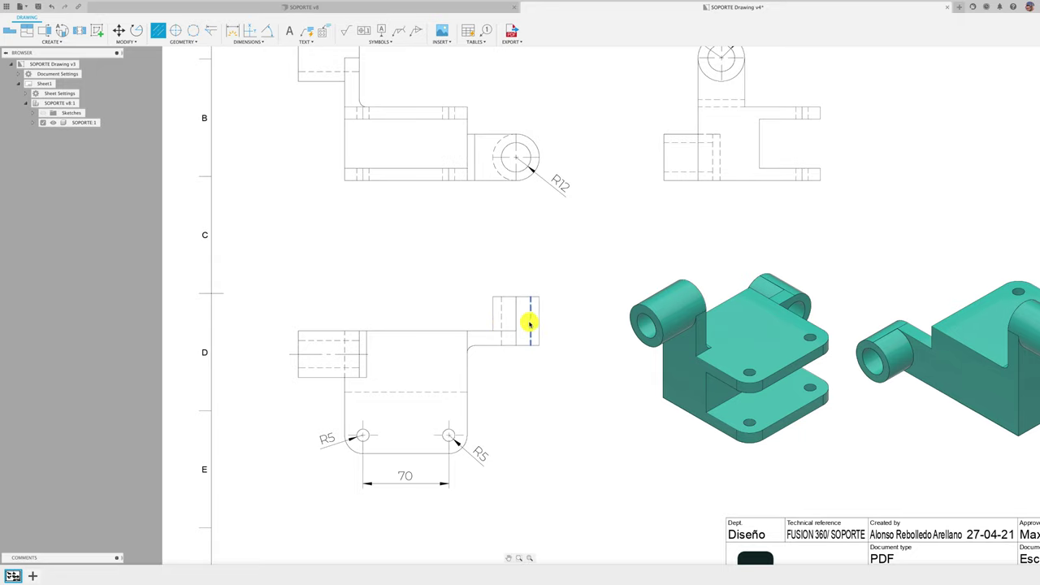
pyautogui.click(530, 323)
pyautogui.click(501, 324)
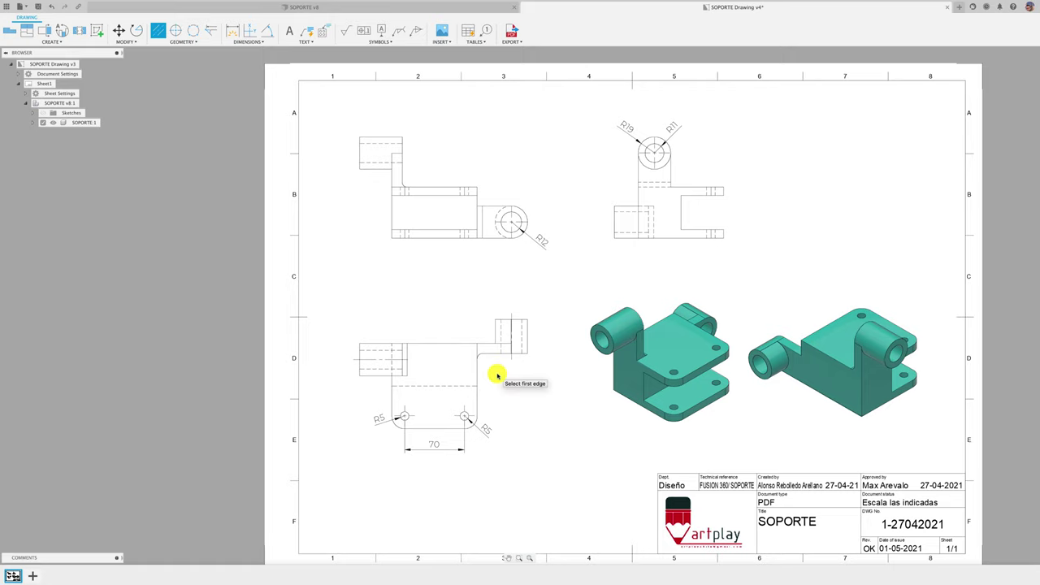
pyautogui.moveTo(525, 358); pyautogui.dragTo(436, 379, button='middle')
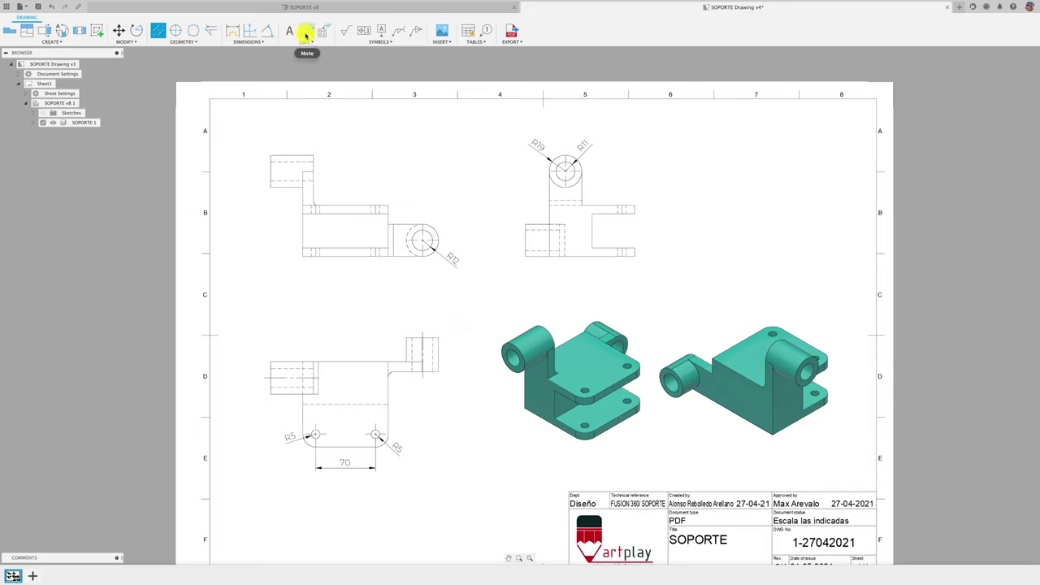
# Attach a leader note 'Usar taladro' / 'pedestal' to the top-right view's arm edge
pyautogui.click(308, 32)
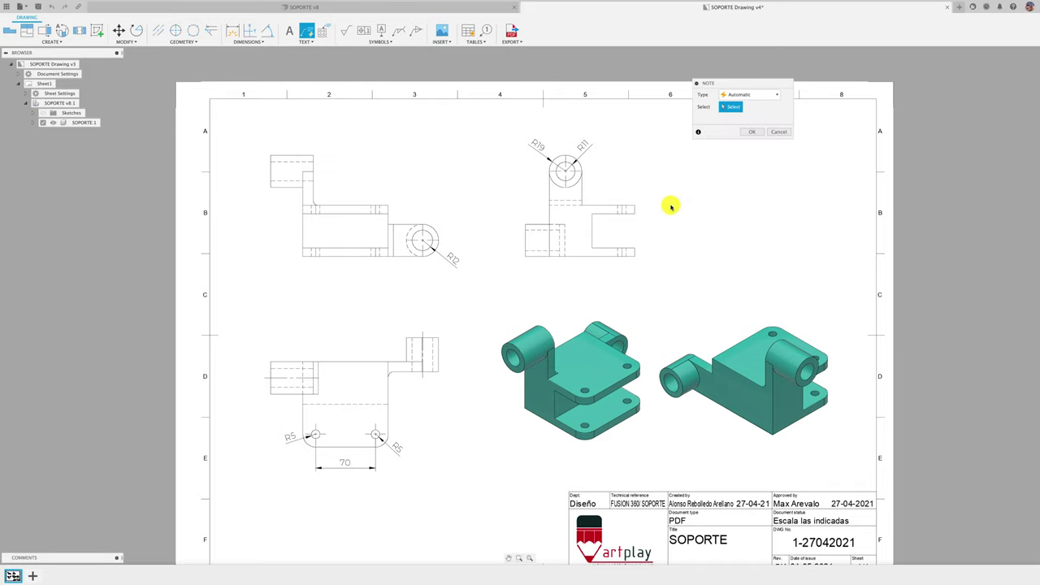
pyautogui.scroll(3, 564, 233)
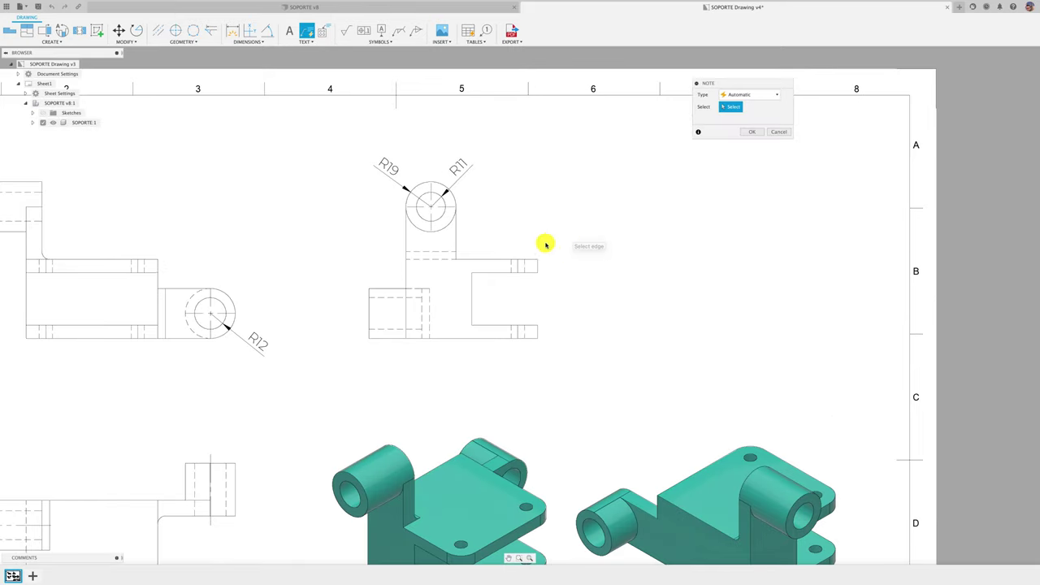
pyautogui.click(521, 261)
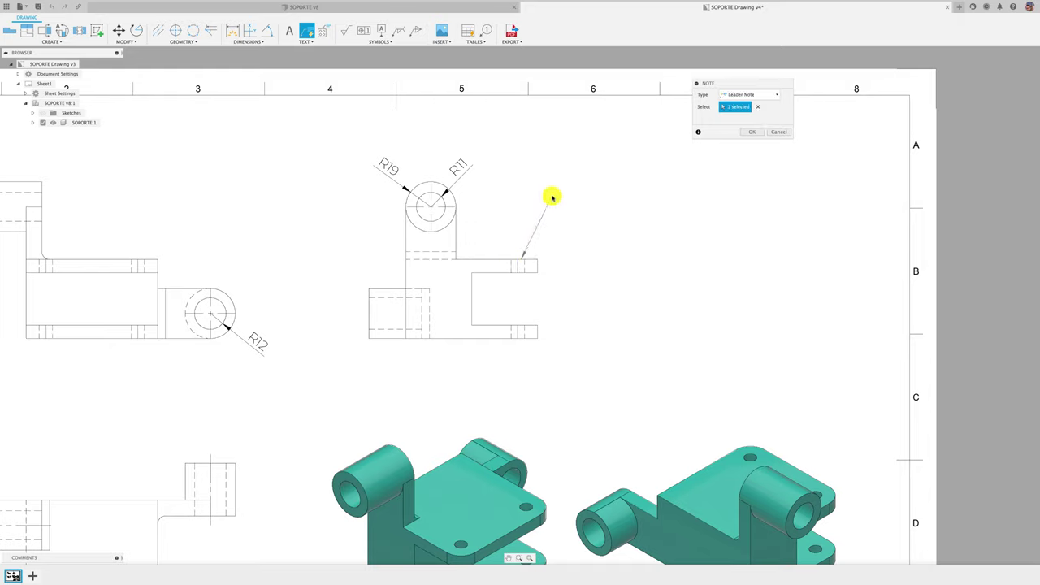
pyautogui.click(553, 198)
pyautogui.write('Usar taladro')
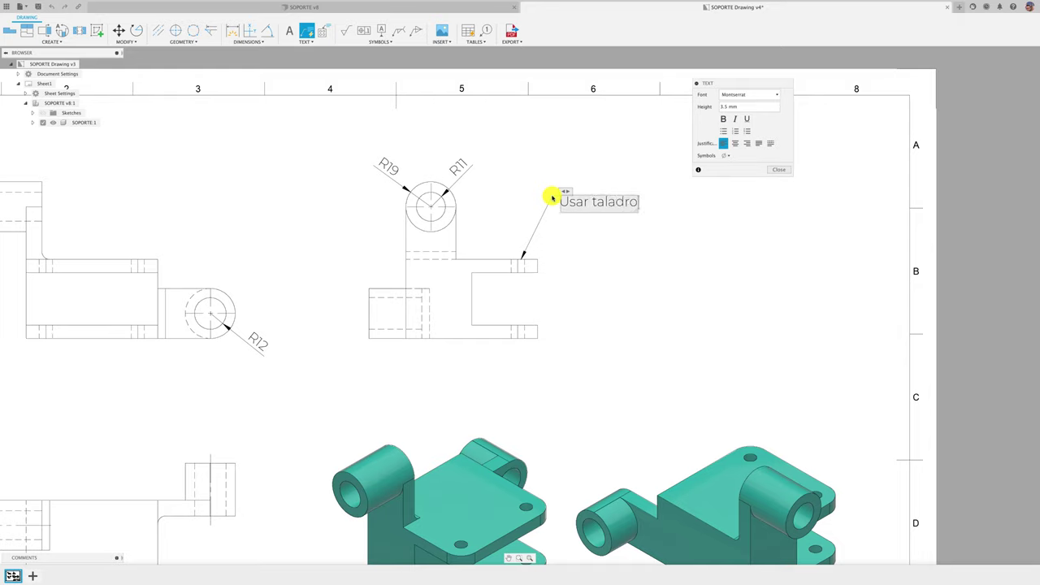
pyautogui.write('taladro')
pyautogui.press('Return')
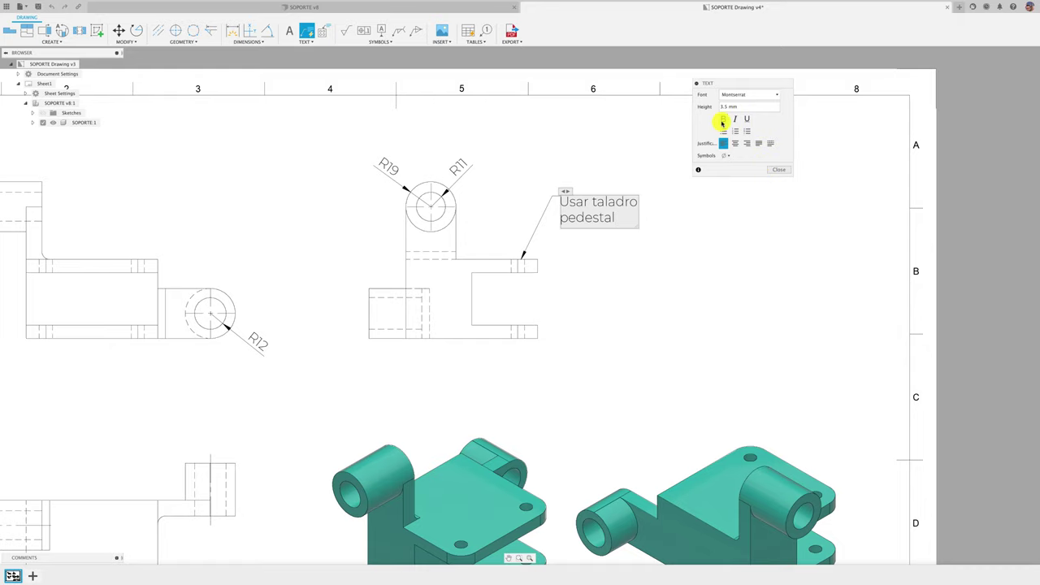
pyautogui.click(780, 170)
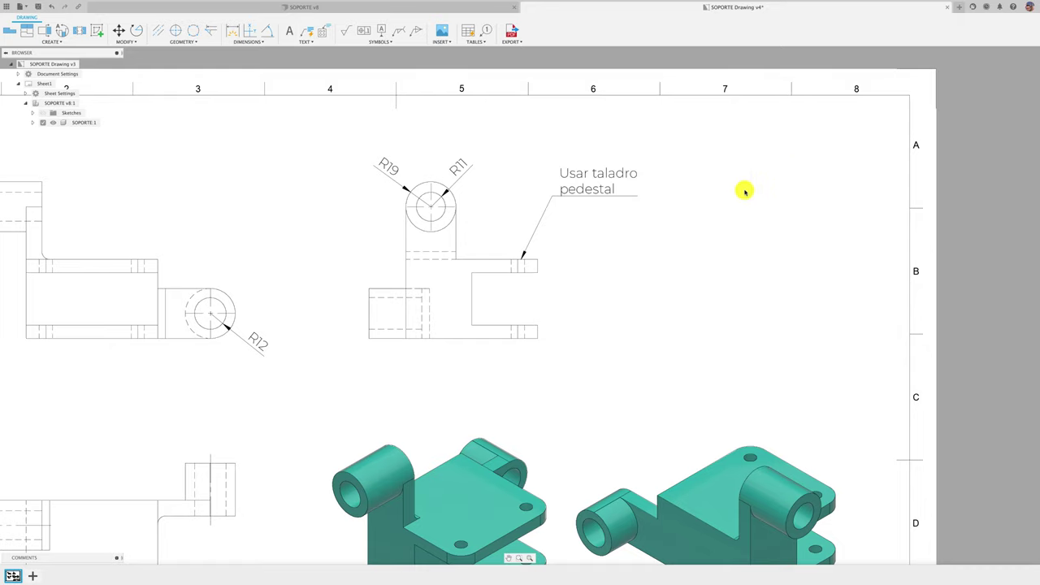
pyautogui.scroll(-5, 715, 211)
# Attach a leader note 'Acabado superficial' / 'pulido' to the left isometric view's edge
pyautogui.scroll(2, 591, 339)
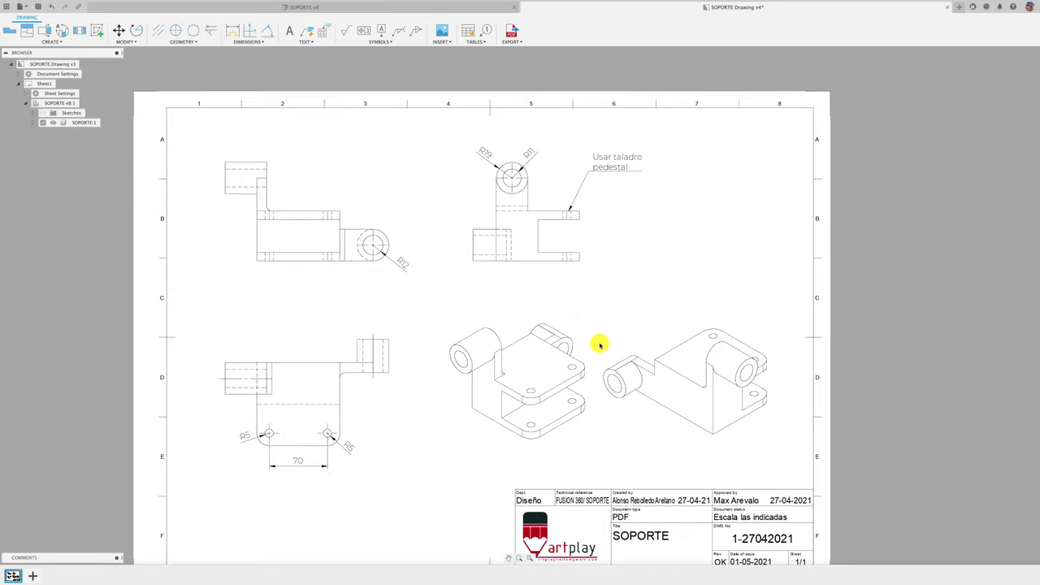
pyautogui.click(307, 33)
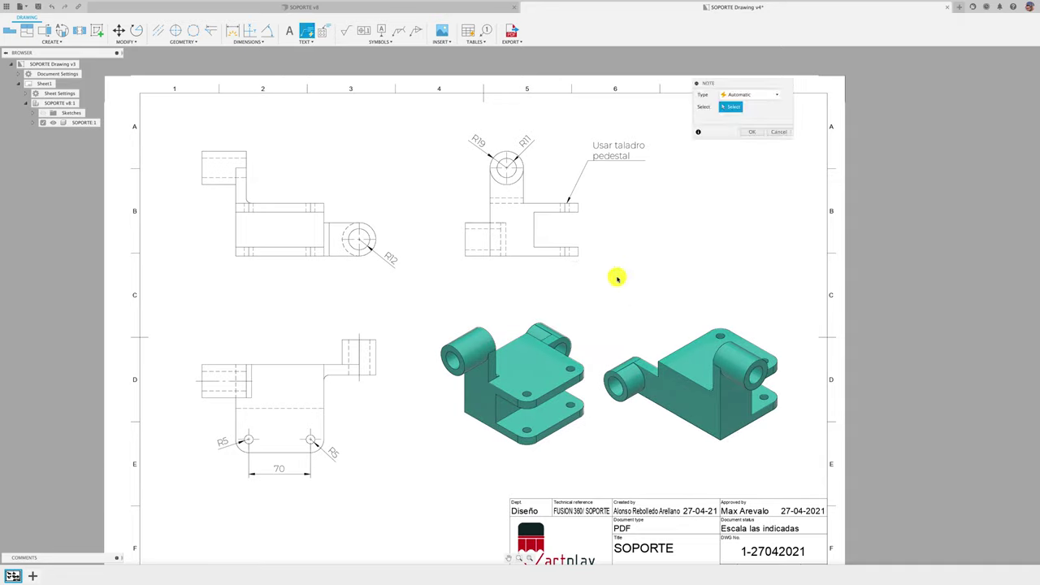
pyautogui.click(574, 362)
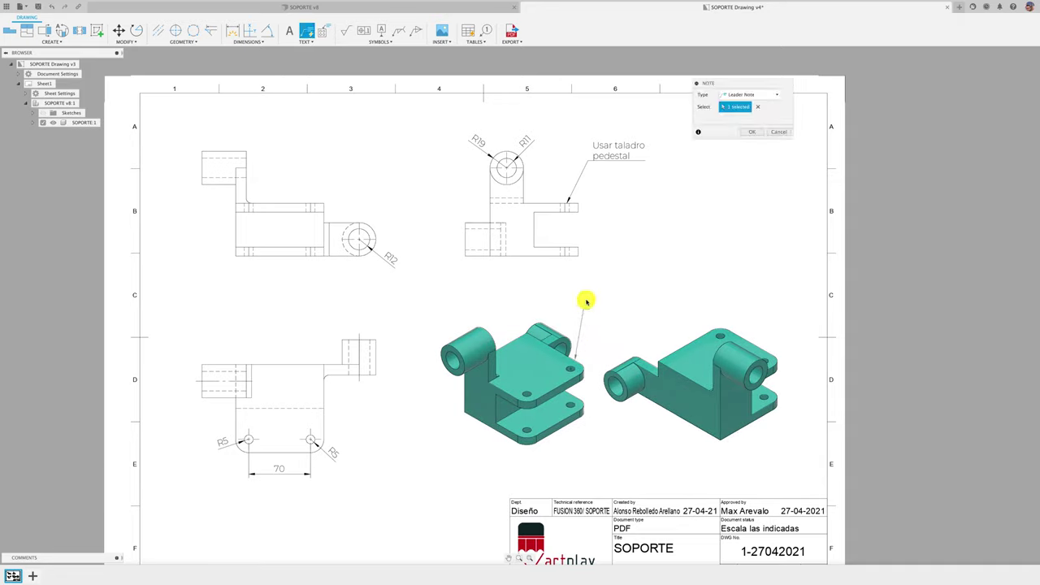
pyautogui.click(595, 288)
pyautogui.write('Acabado superficial')
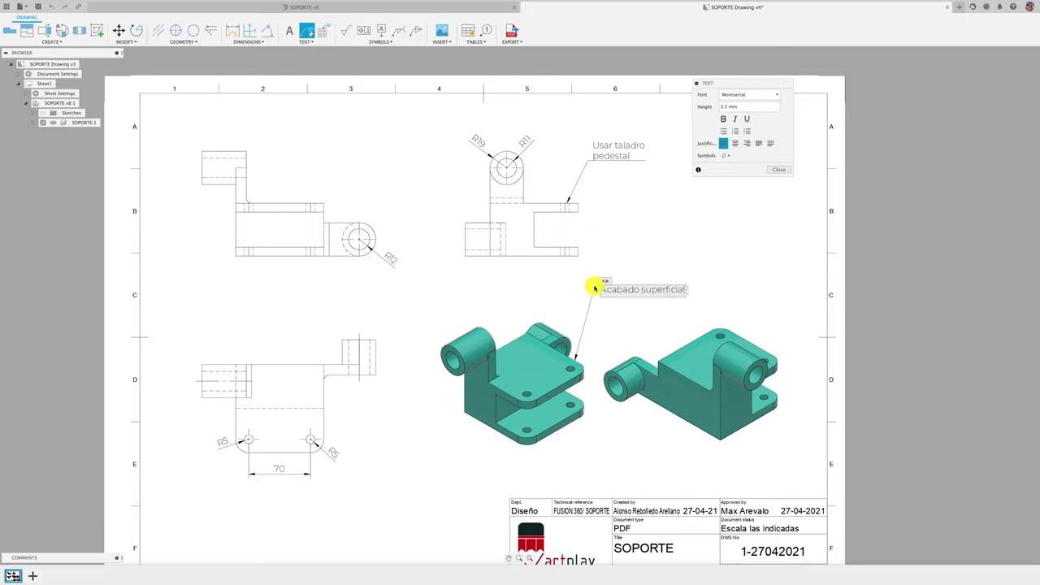
pyautogui.press('Return')
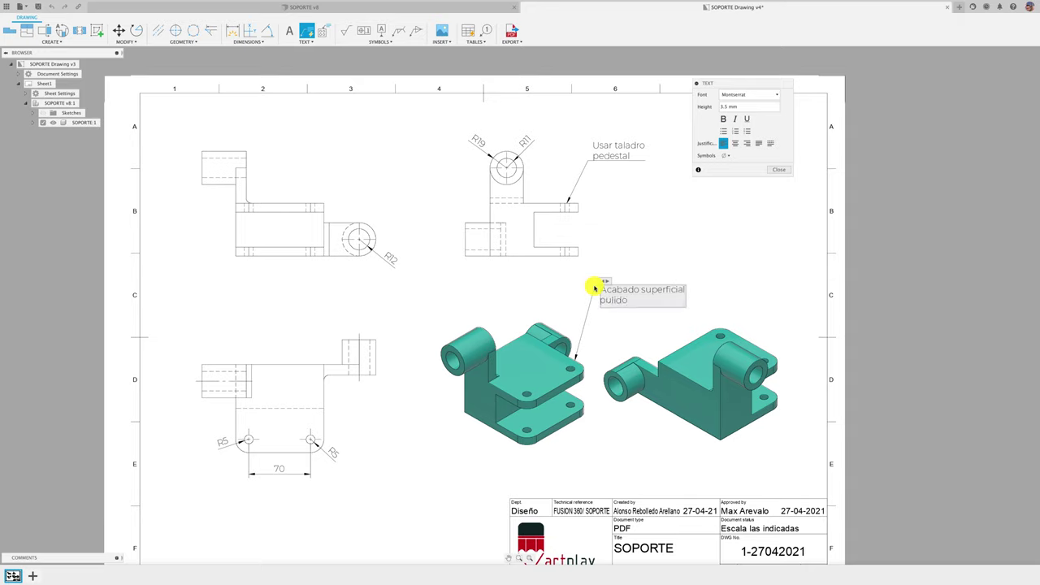
# Finish the previous note, then place a four-line Montserrat placeholder text box beside the top-right view
pyautogui.click(777, 172)
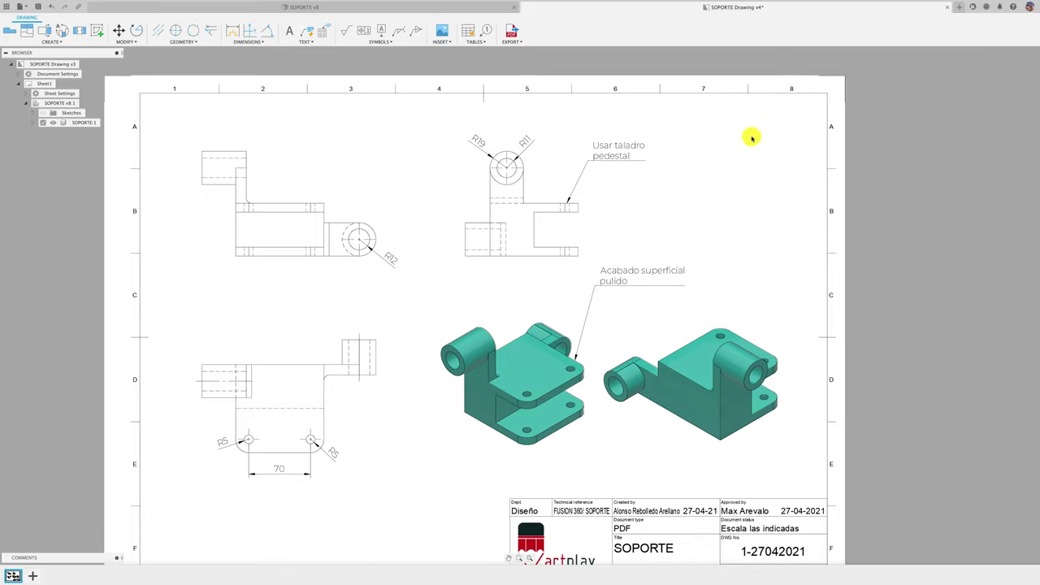
pyautogui.click(288, 30)
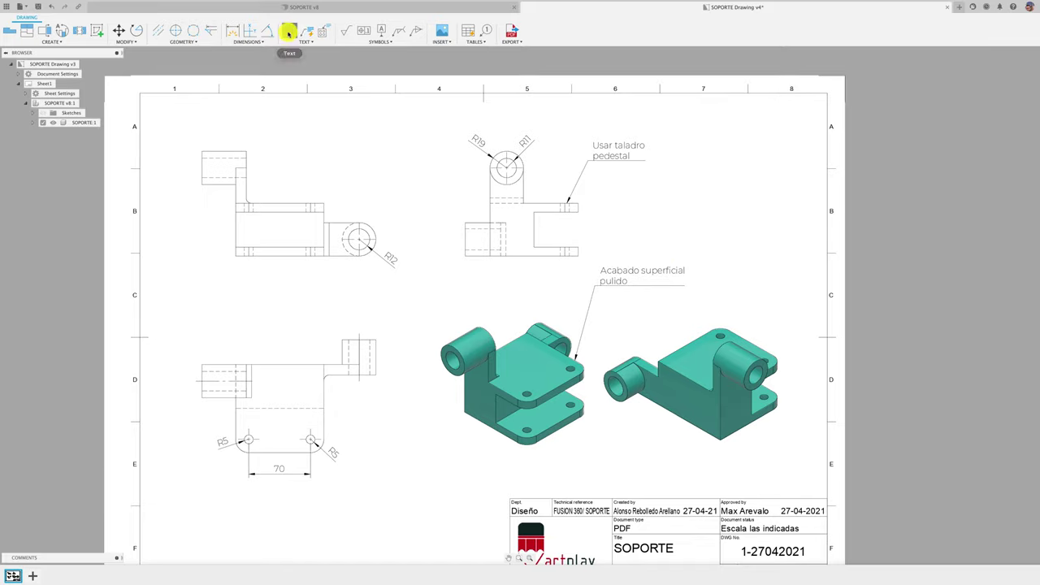
pyautogui.moveTo(686, 154); pyautogui.dragTo(747, 220)
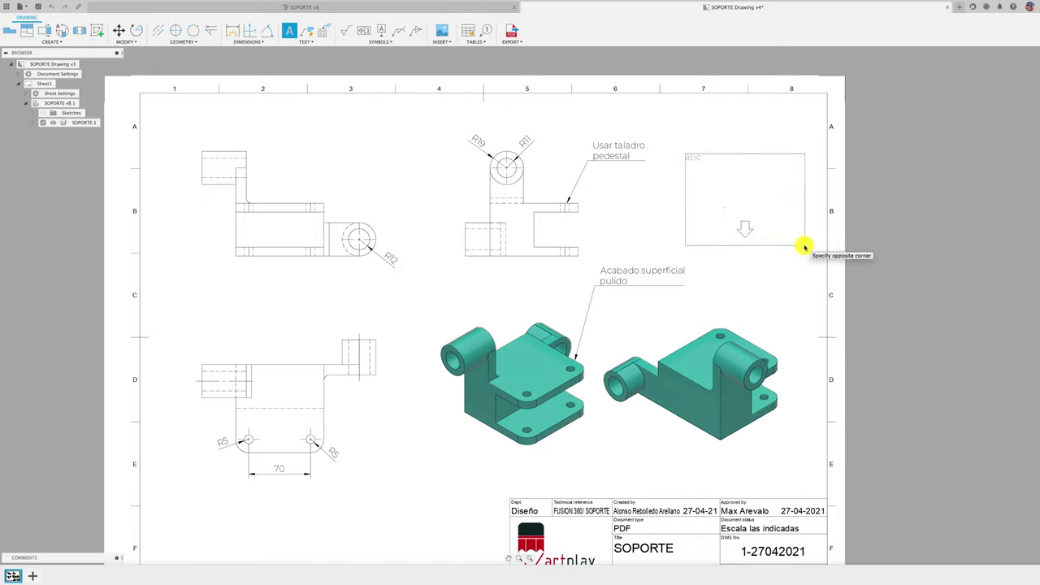
pyautogui.click(805, 246)
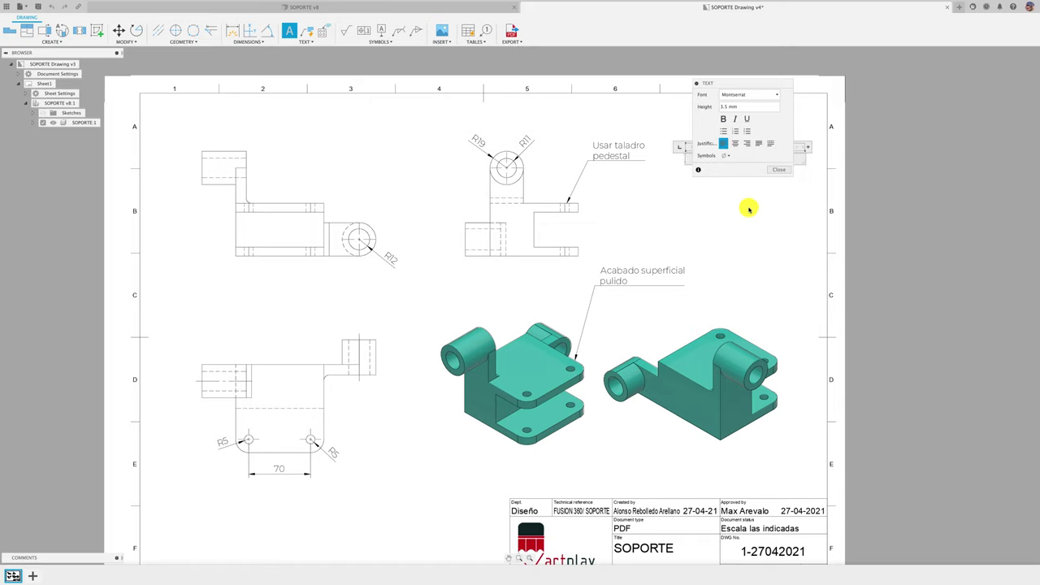
pyautogui.moveTo(743, 84); pyautogui.dragTo(921, 111)
pyautogui.write('e')
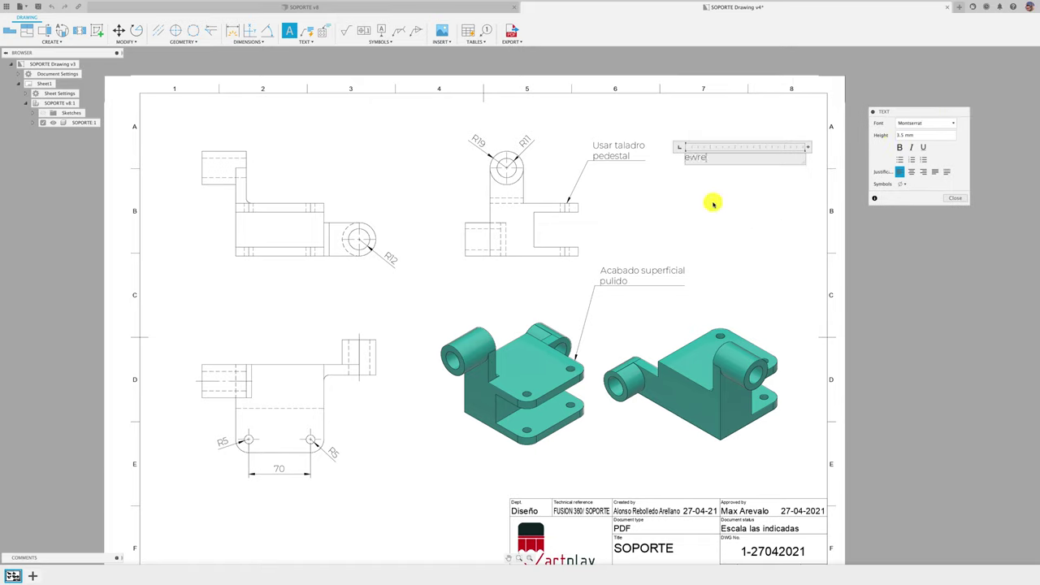
pyautogui.write('wrrerrewrergwre ruwte')
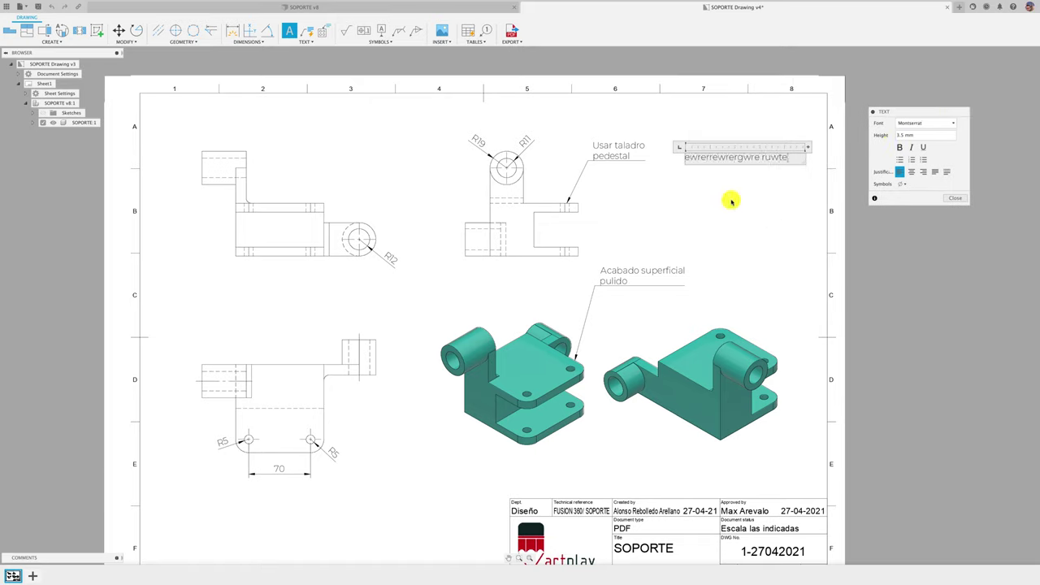
pyautogui.write('trewrtuw')
pyautogui.write('wte')
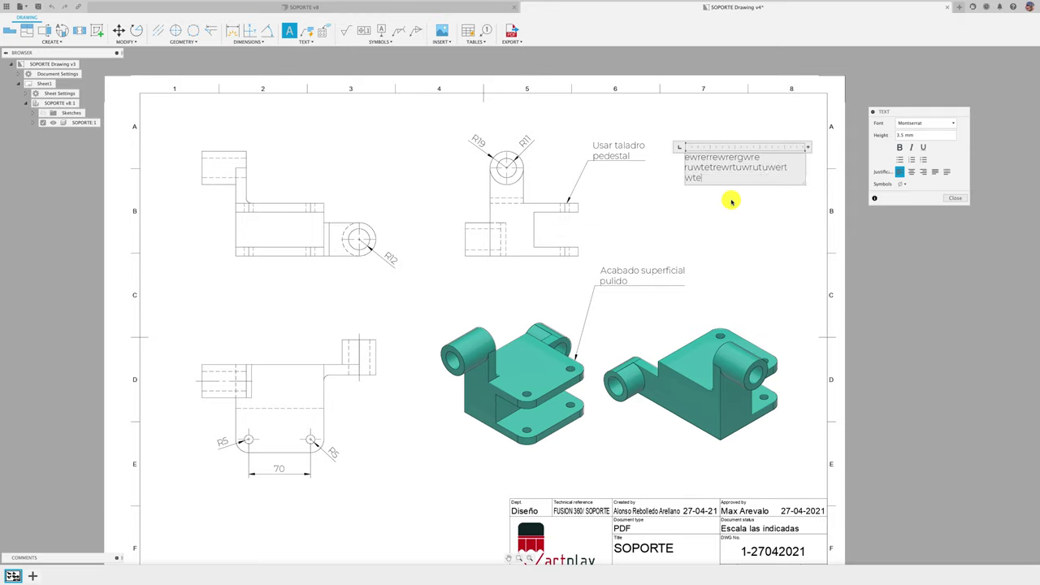
pyautogui.write('eere')
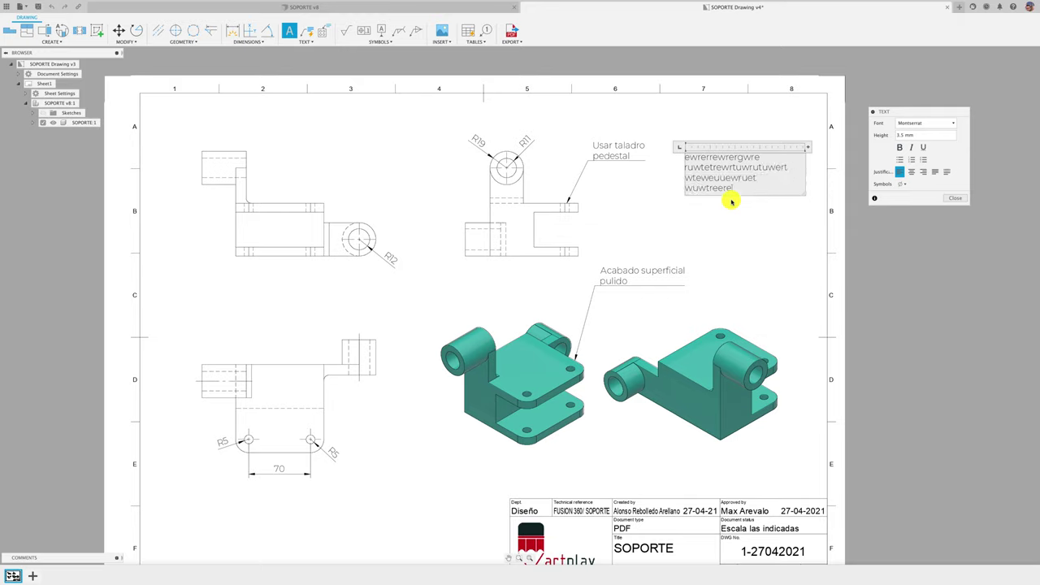
pyautogui.write('fffdsfs')
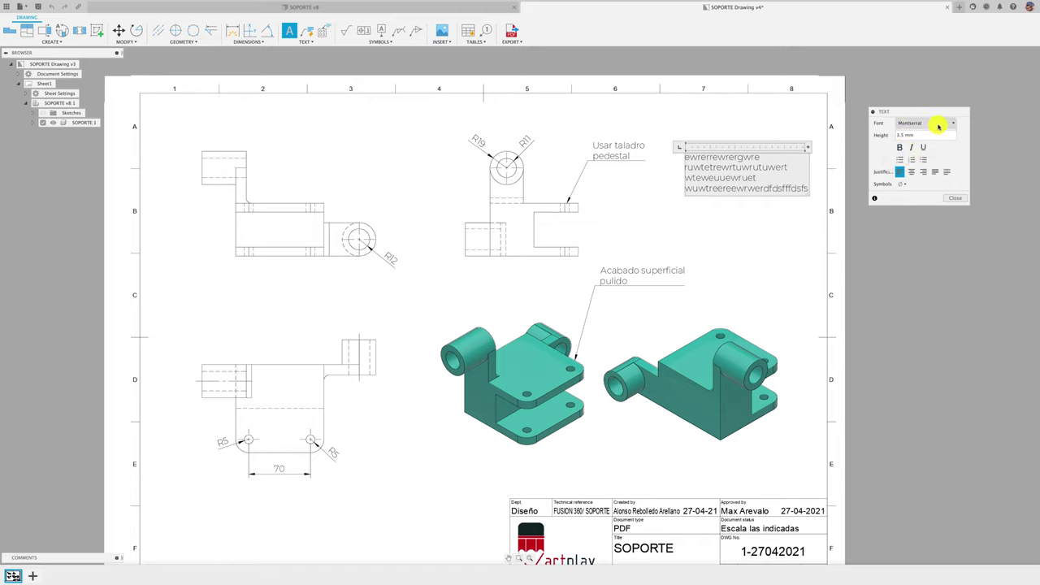
pyautogui.click(938, 126)
pyautogui.click(916, 135)
pyautogui.click(952, 199)
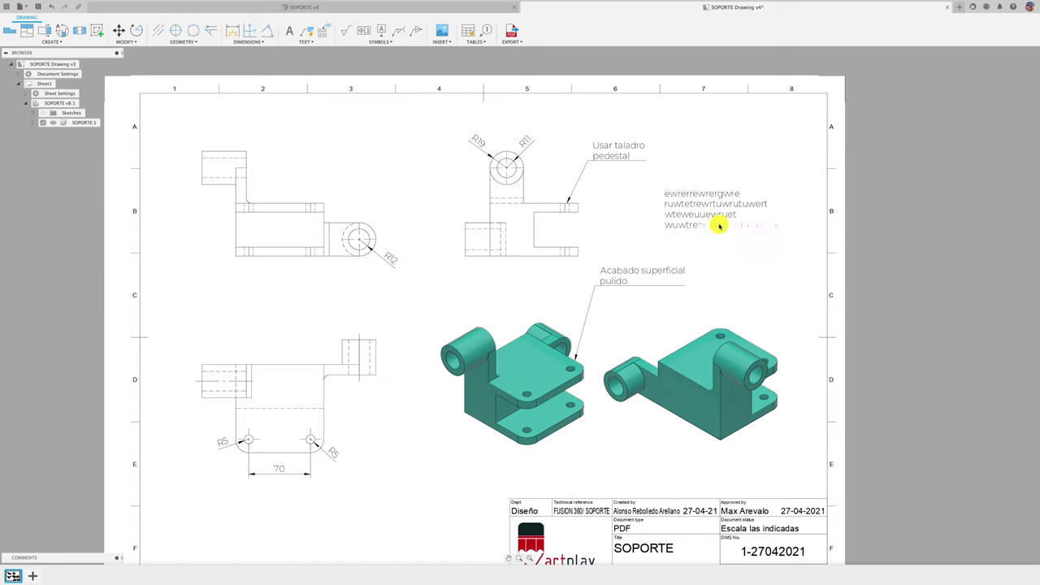
# Dimension the left view's 81 height from its top line to the hole centre
pyautogui.scroll(-1, 733, 151)
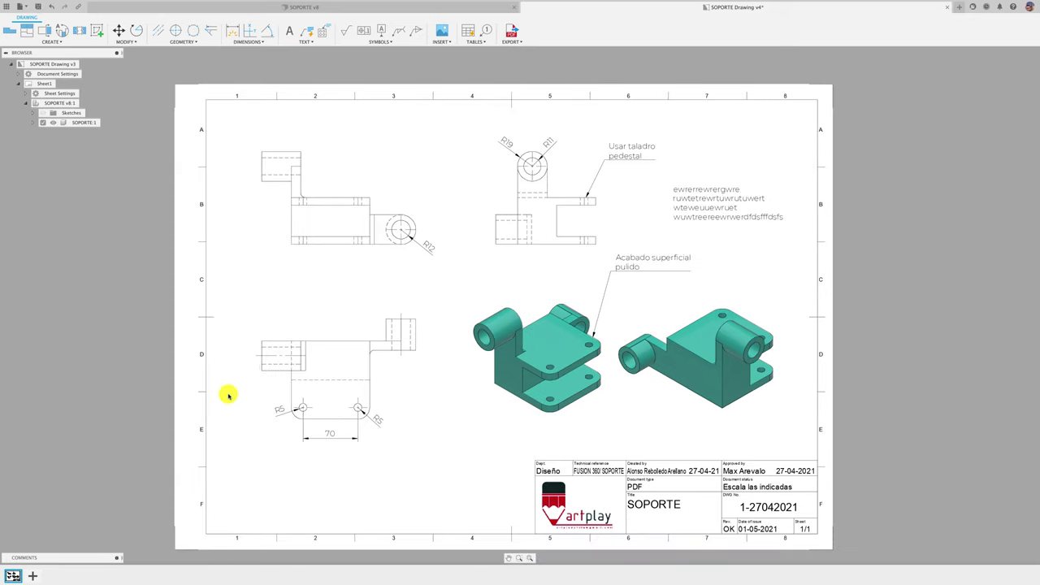
pyautogui.scroll(2, 244, 388)
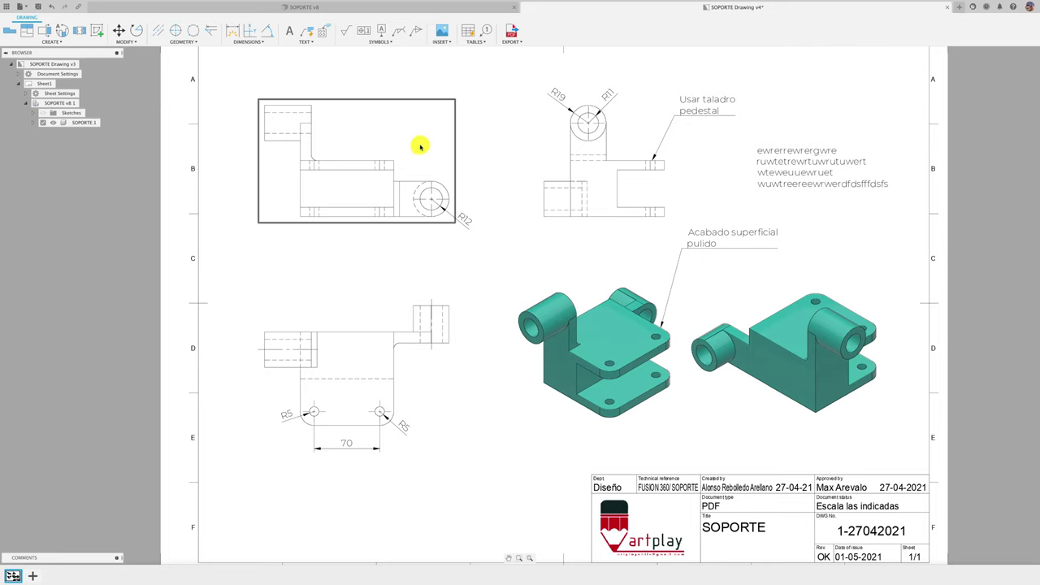
pyautogui.moveTo(347, 81); pyautogui.dragTo(355, 125, button='middle')
pyautogui.click(158, 33)
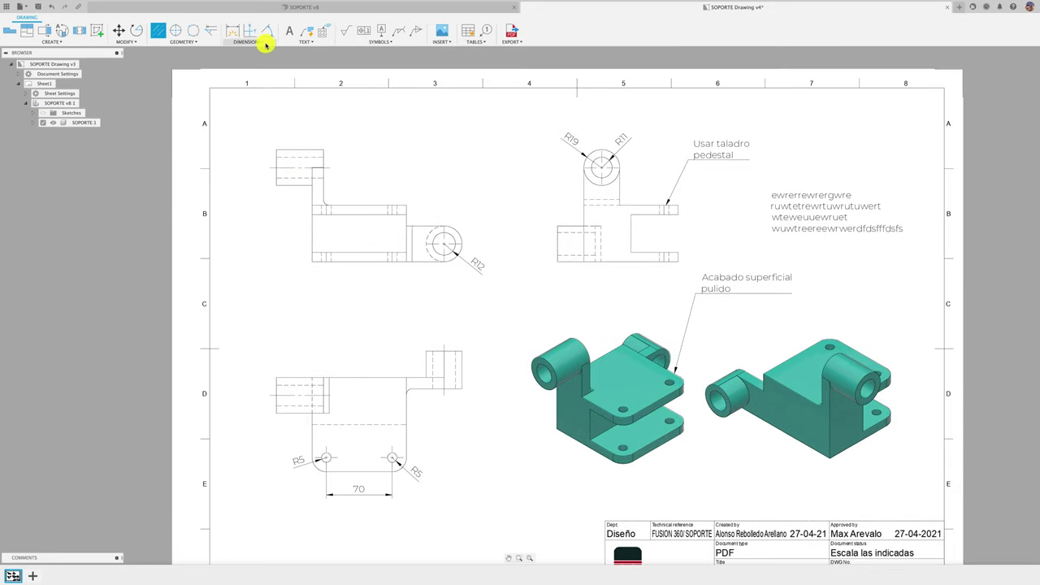
pyautogui.click(232, 31)
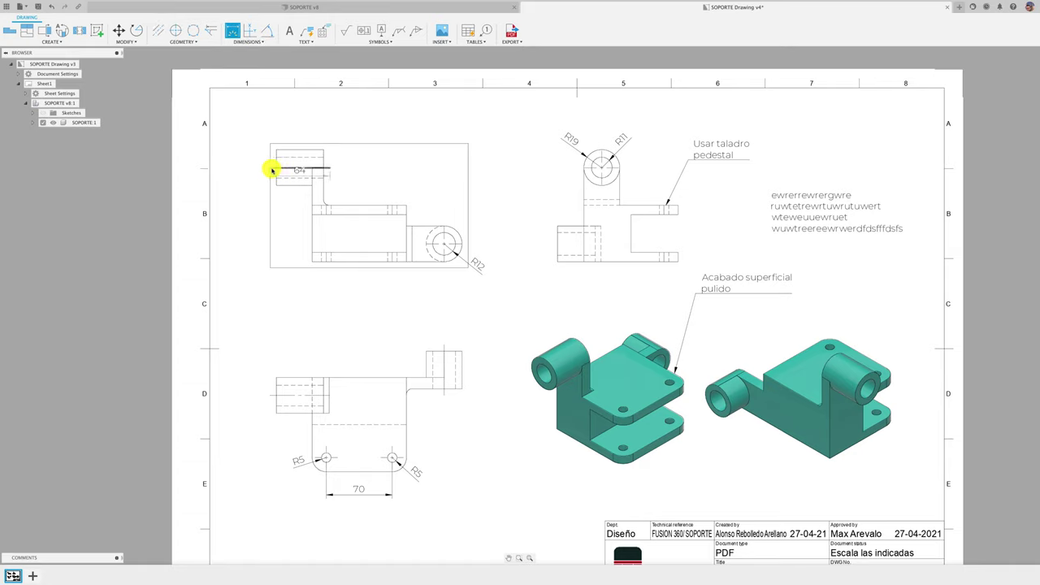
pyautogui.click(272, 169)
pyautogui.click(463, 244)
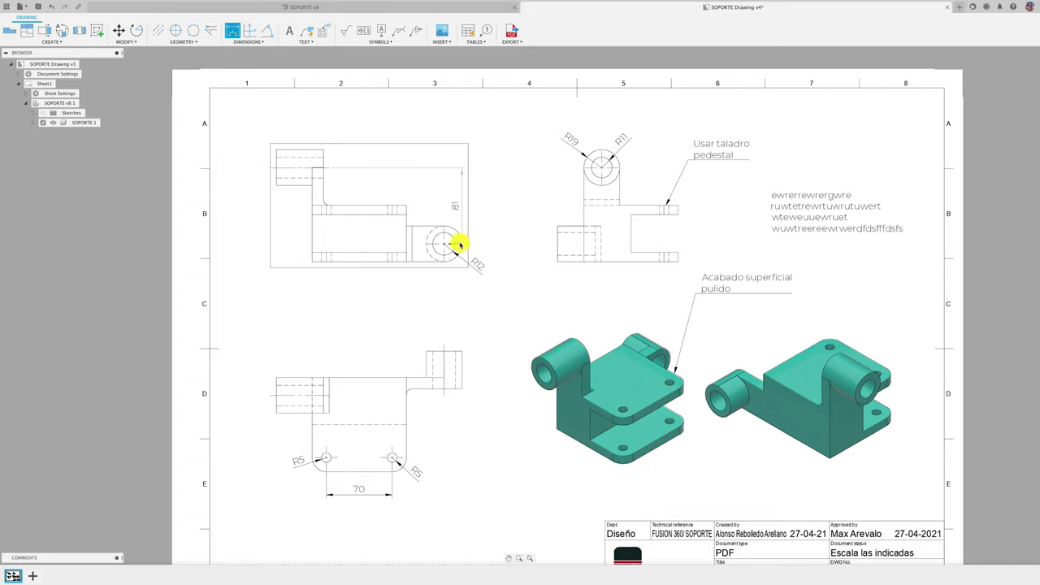
pyautogui.click(255, 203)
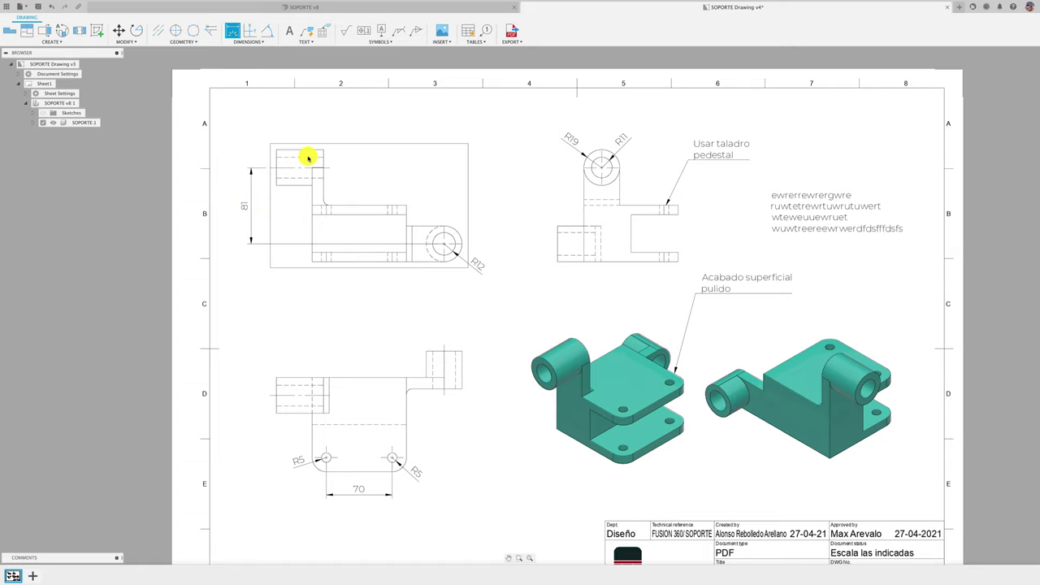
# Add the left view's 50 top width and the right view's 60 vertical height
pyautogui.click(308, 150)
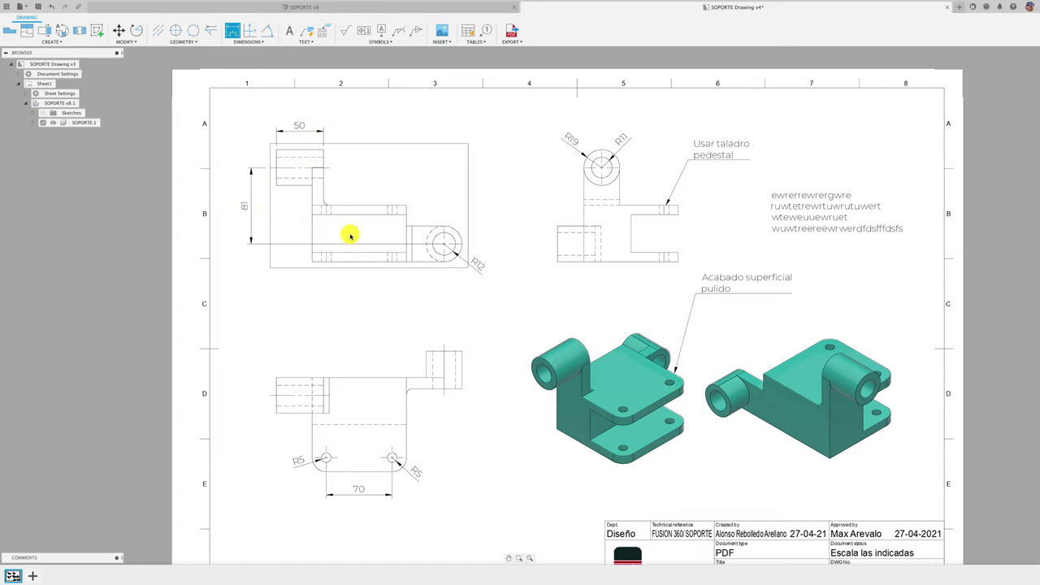
pyautogui.moveTo(371, 274); pyautogui.dragTo(353, 273, button='middle')
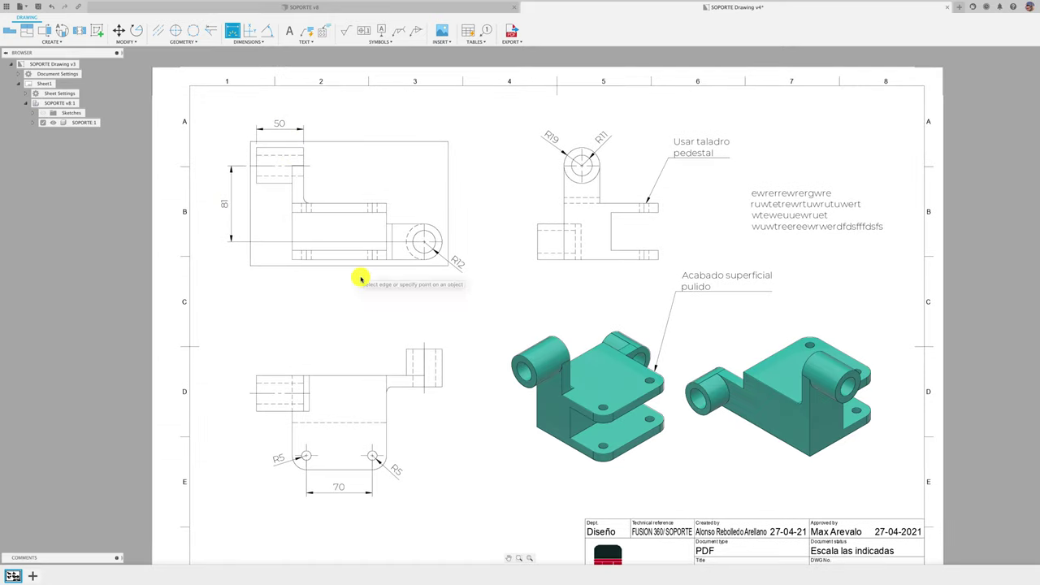
pyautogui.click(659, 206)
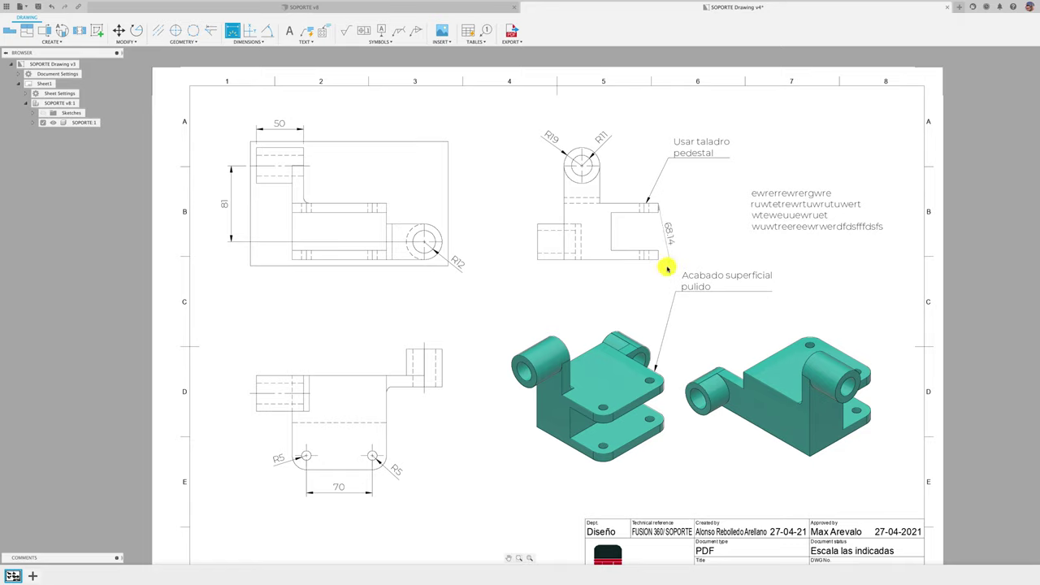
pyautogui.click(658, 260)
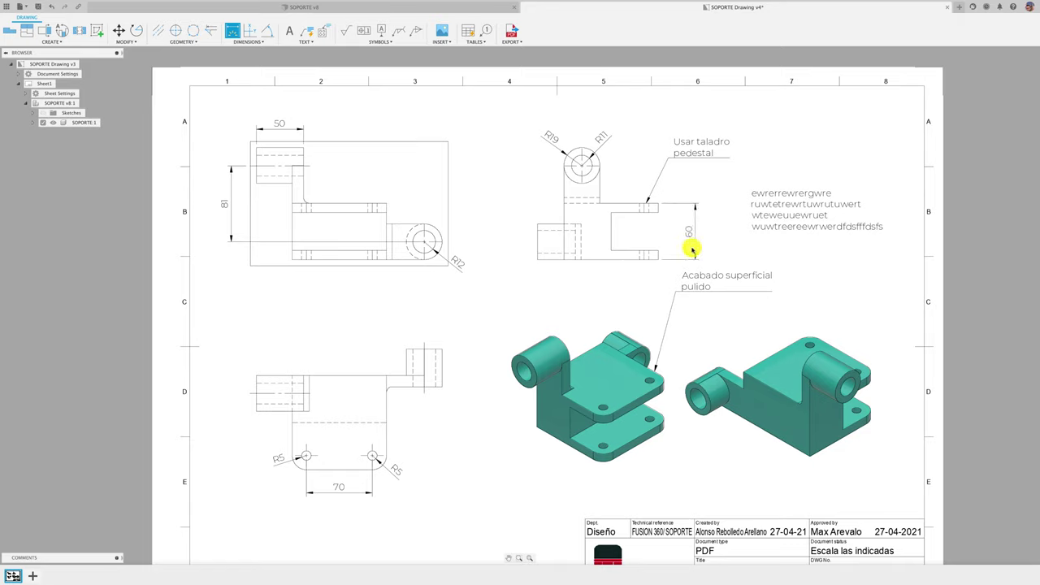
pyautogui.press('Escape')
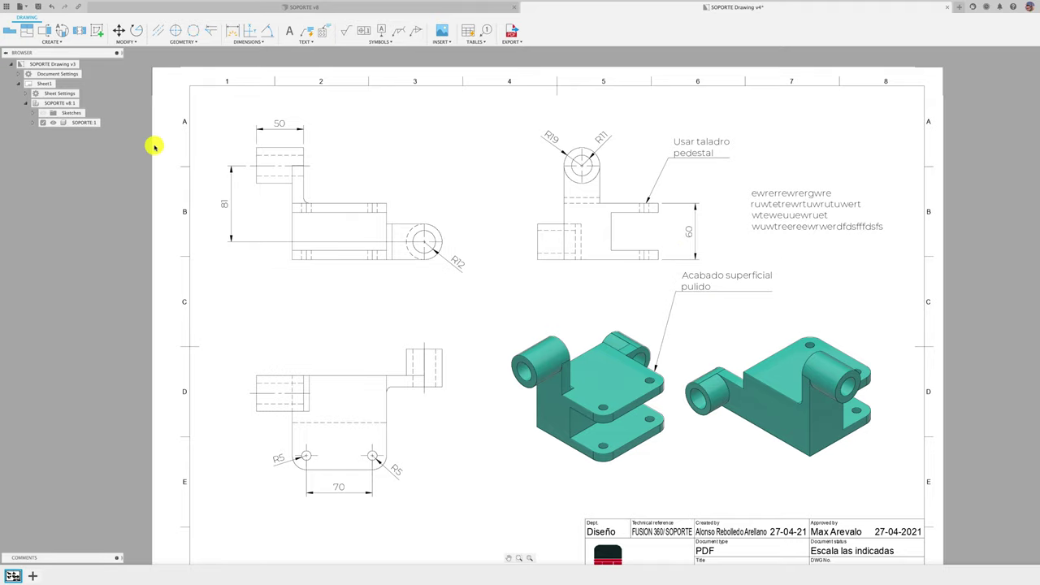
# Change the Document Settings text height from 3.5 mm to 2.5 mm
pyautogui.click(18, 74)
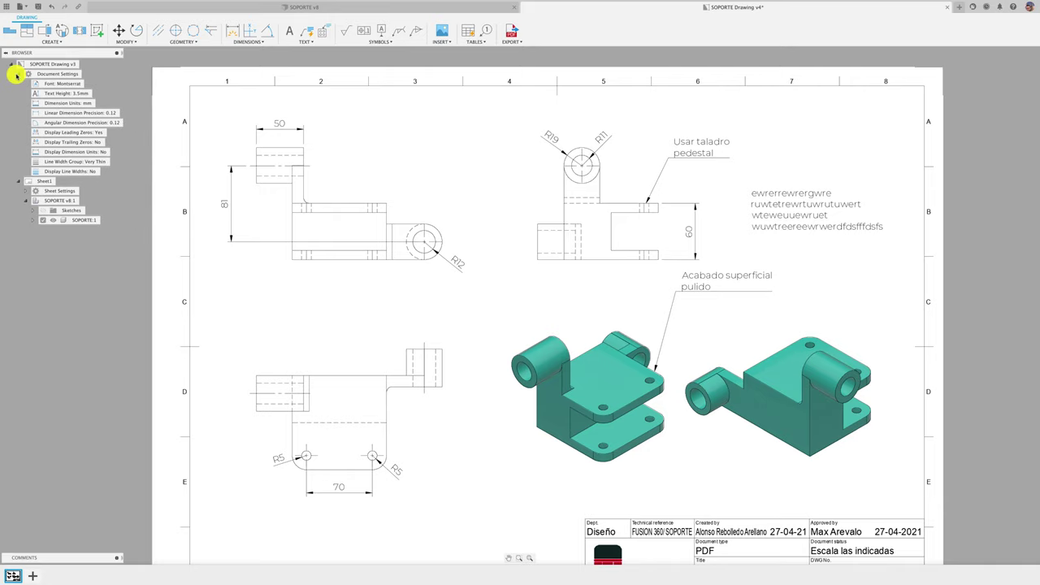
pyautogui.doubleClick(84, 95)
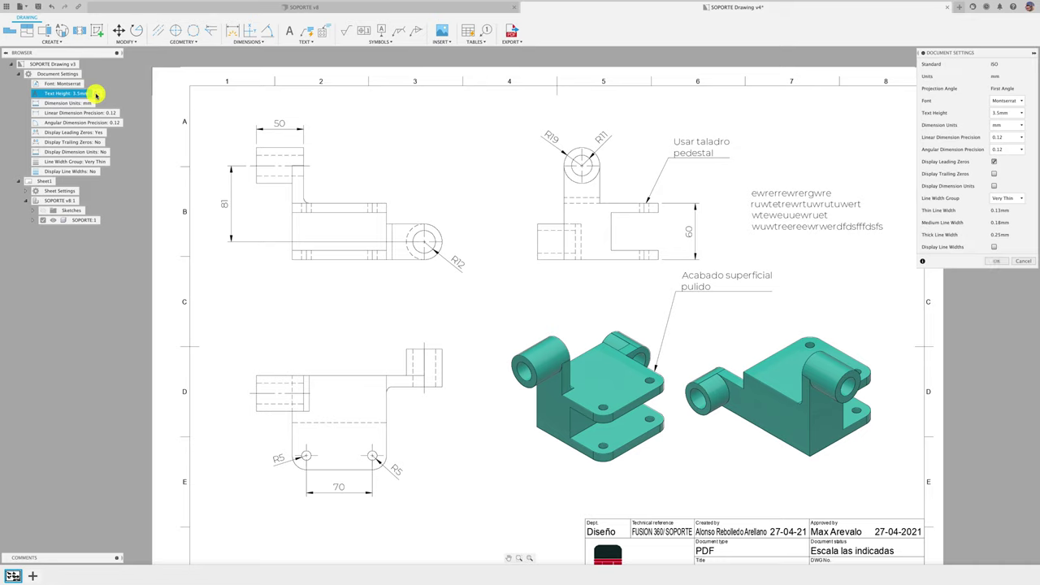
pyautogui.moveTo(984, 54); pyautogui.dragTo(284, 122)
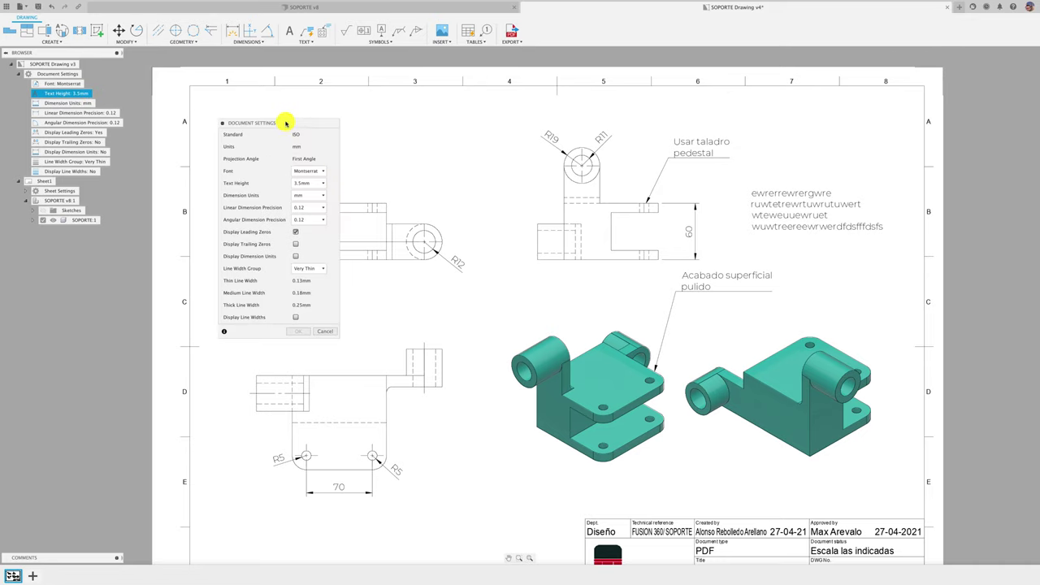
pyautogui.click(328, 185)
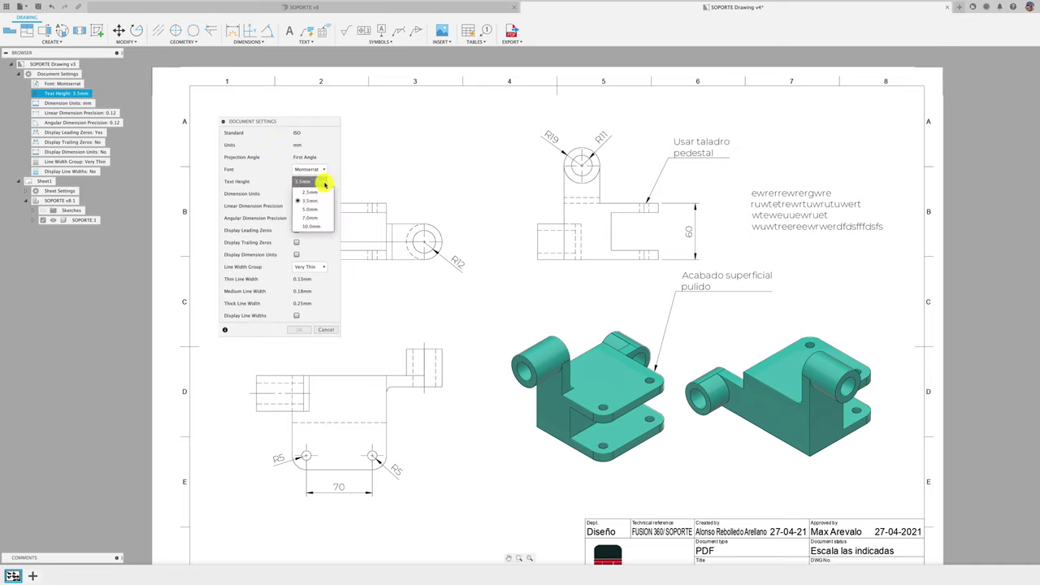
pyautogui.click(321, 193)
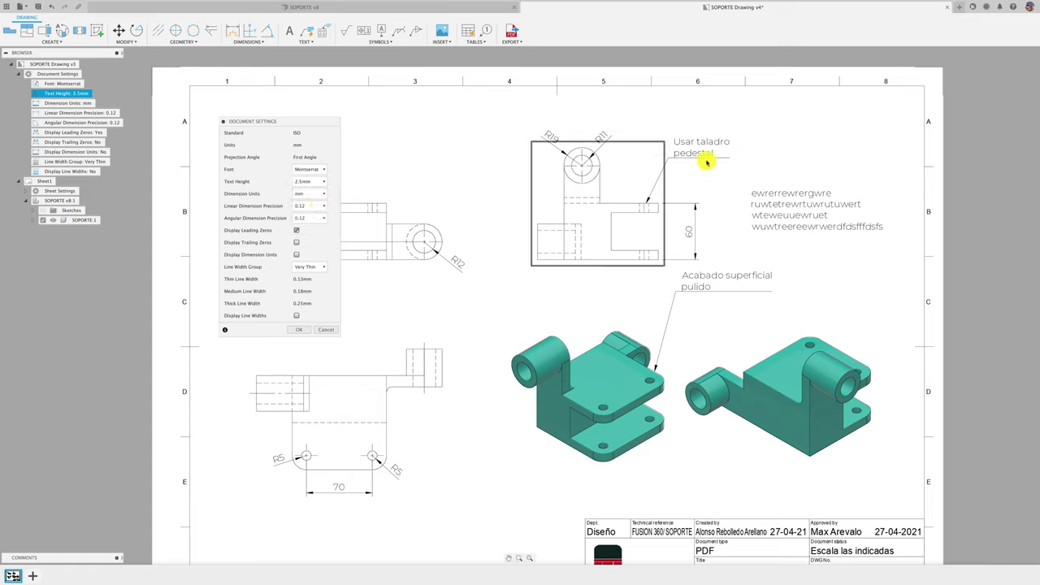
pyautogui.click(299, 330)
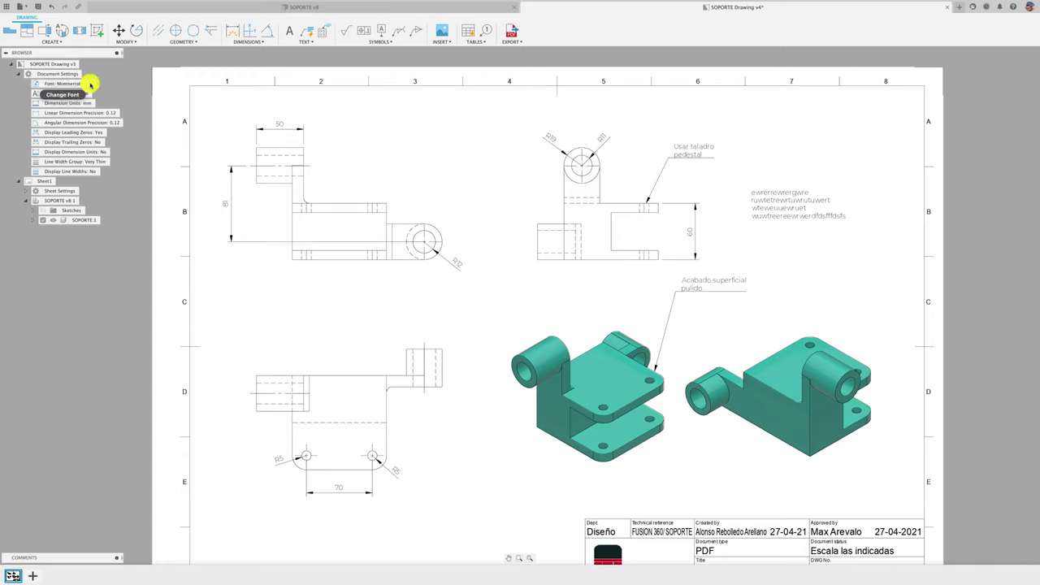
# Switch the Document Settings font to Muna
pyautogui.doubleClick(86, 84)
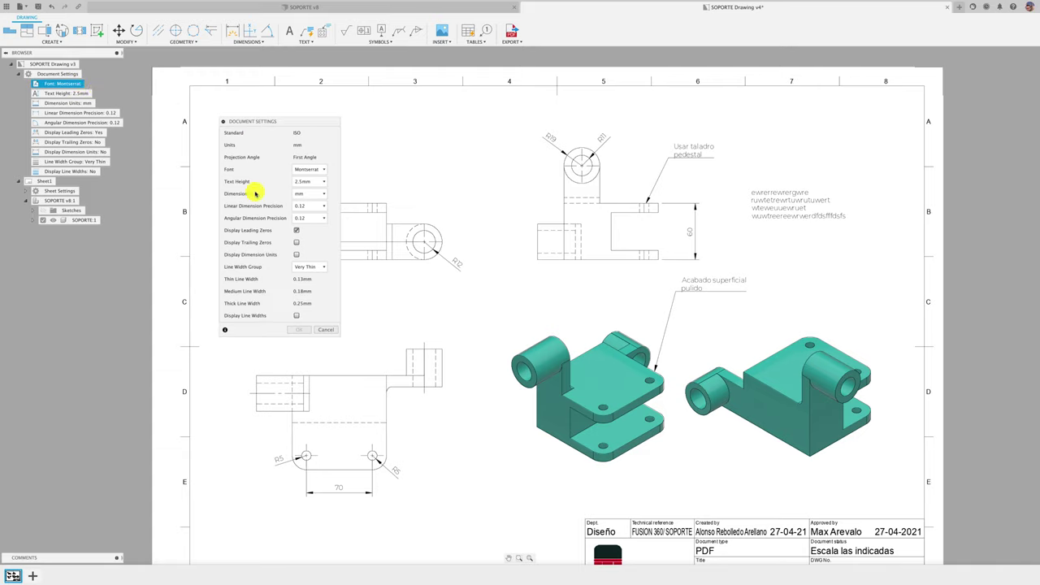
pyautogui.click(322, 167)
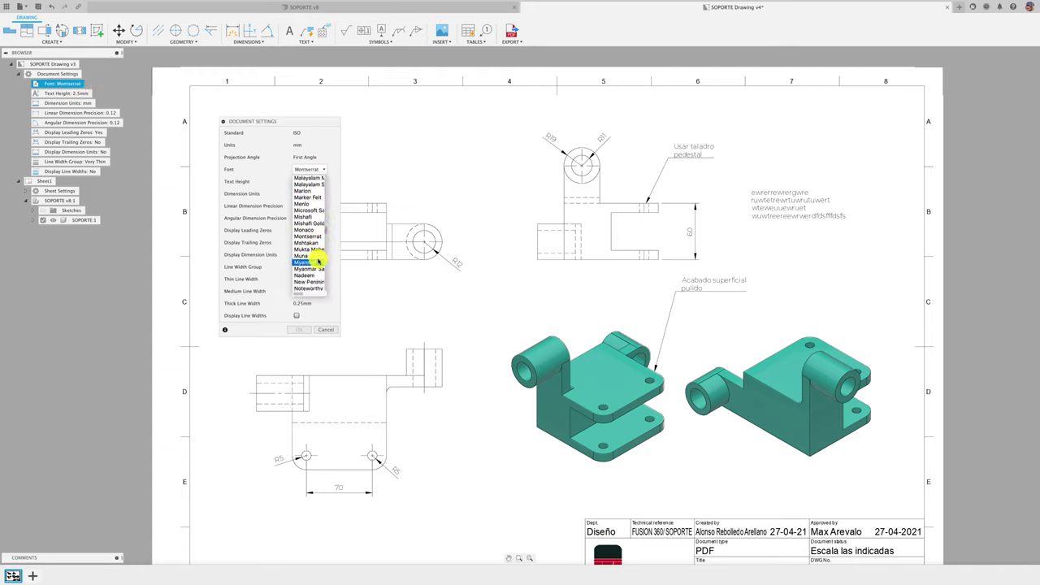
pyautogui.click(314, 257)
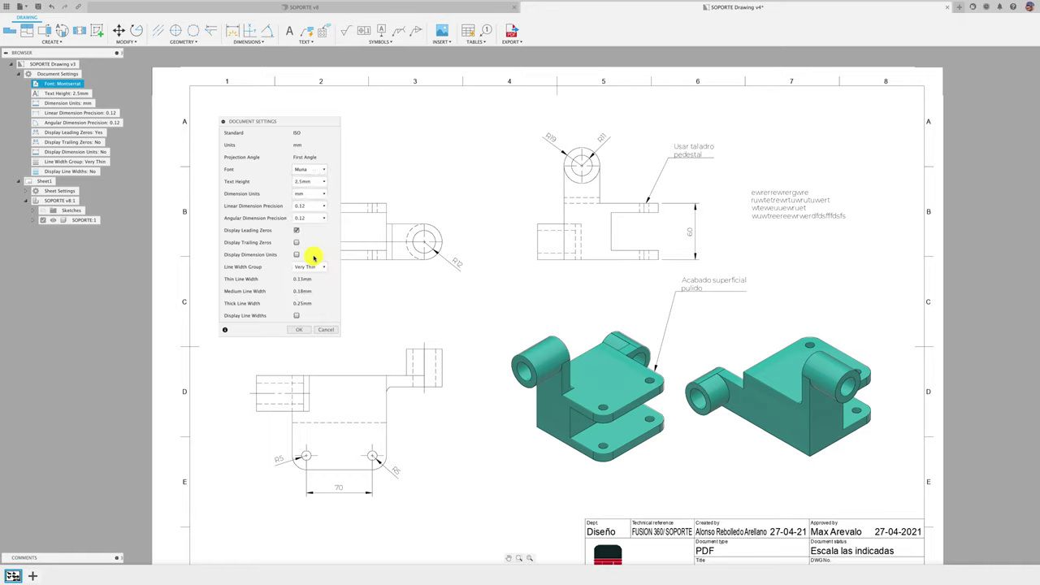
pyautogui.click(298, 329)
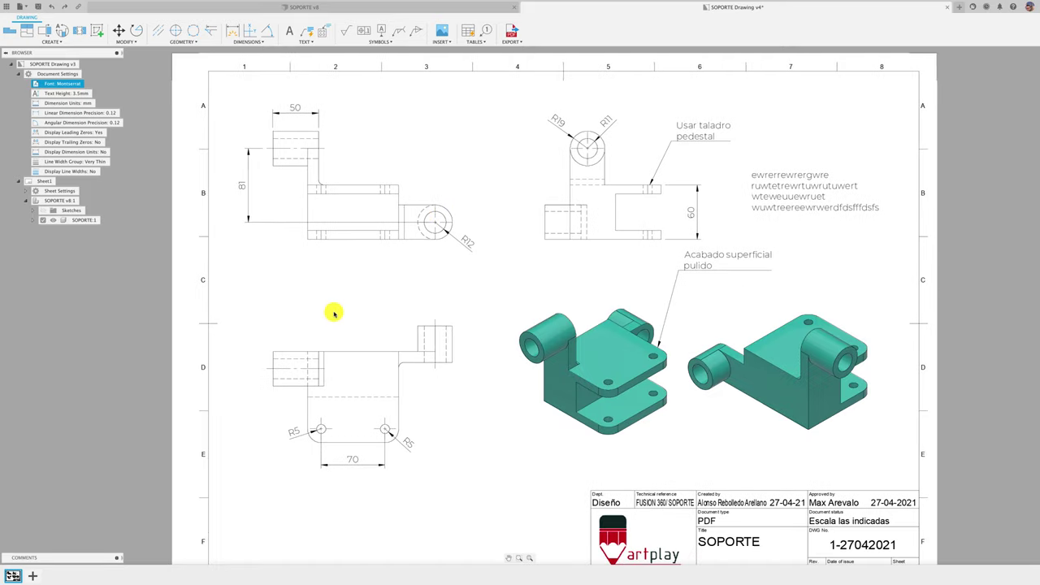
# Dimension the 100 height on the right view and the 127.95 width above the left view
pyautogui.scroll(2, 358, 333)
pyautogui.press('d')
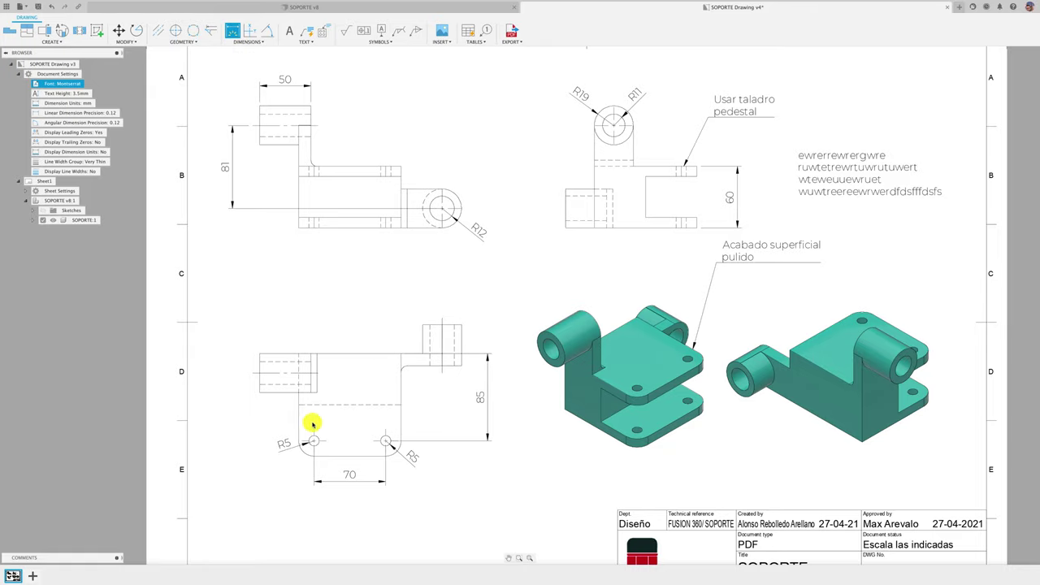
pyautogui.scroll(2, 637, 260)
pyautogui.scroll(-3, 406, 325)
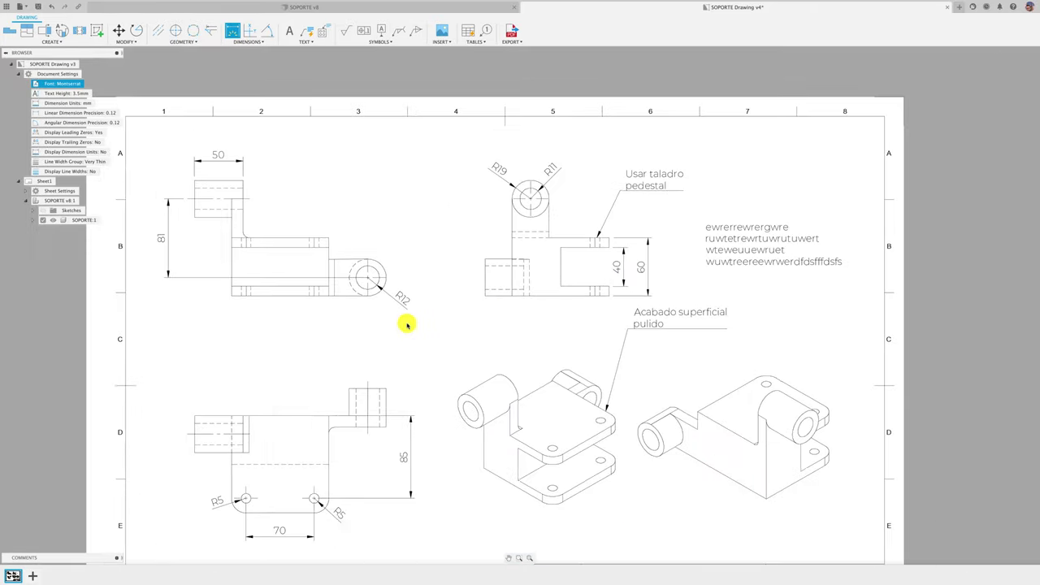
pyautogui.scroll(1, 534, 169)
pyautogui.click(472, 265)
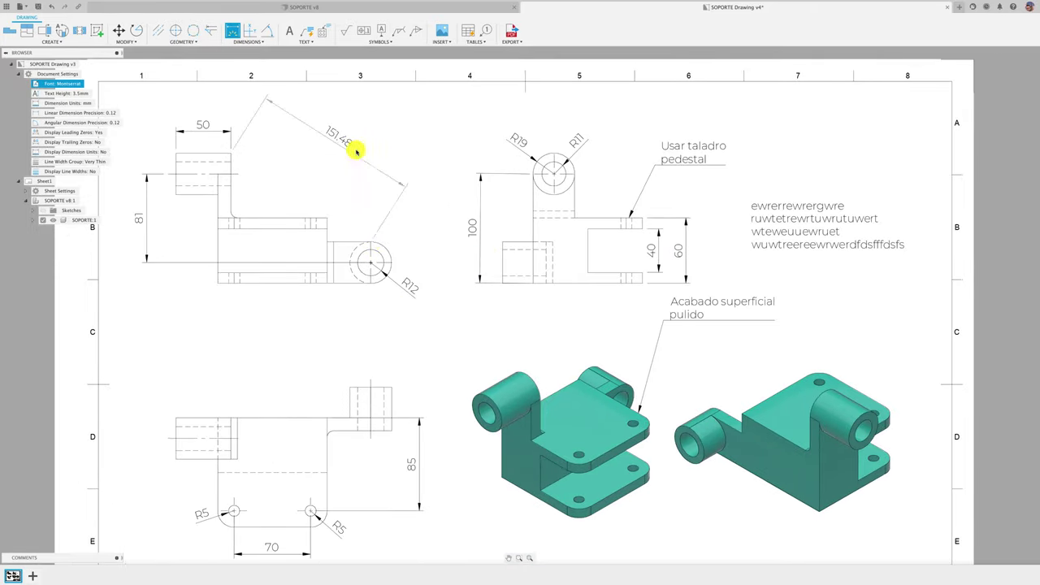
pyautogui.click(218, 218)
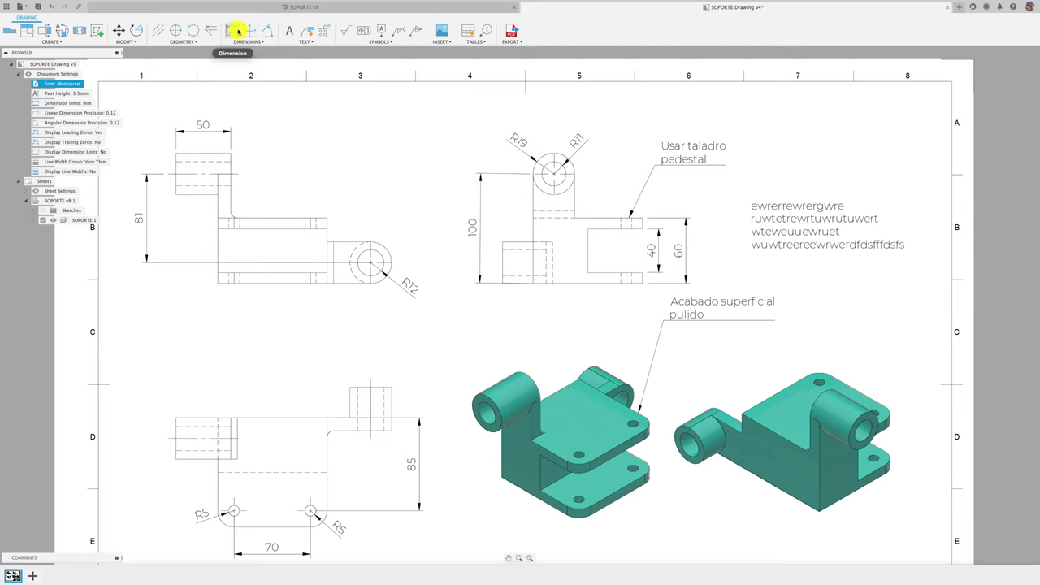
pyautogui.click(242, 145)
pyautogui.press('Escape')
# Add a 12 dimension on the lower view and an R6 radius on the left view's fillet
pyautogui.scroll(-1, 448, 192)
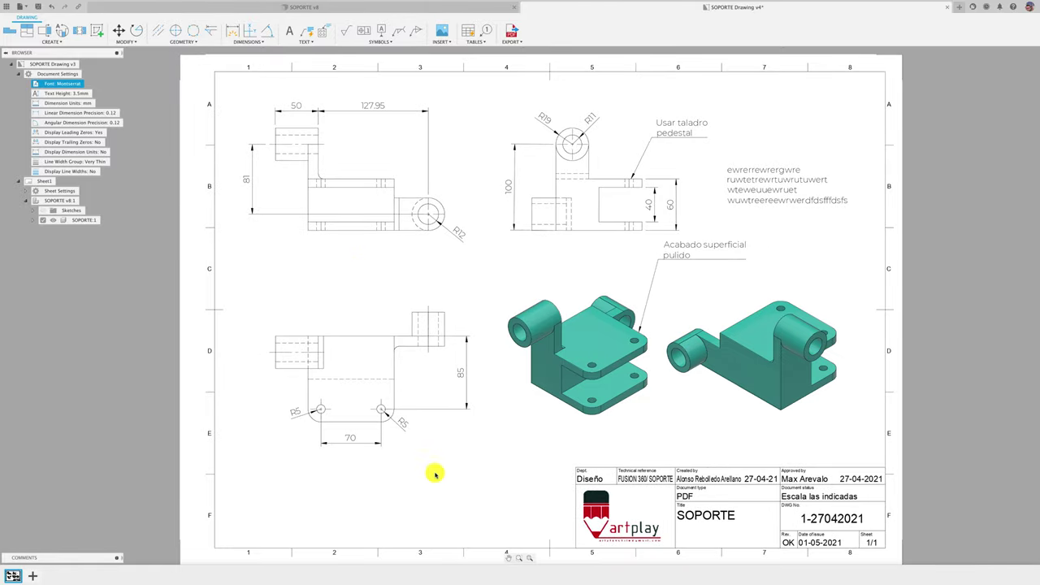
pyautogui.scroll(2, 316, 165)
pyautogui.scroll(2, 316, 165)
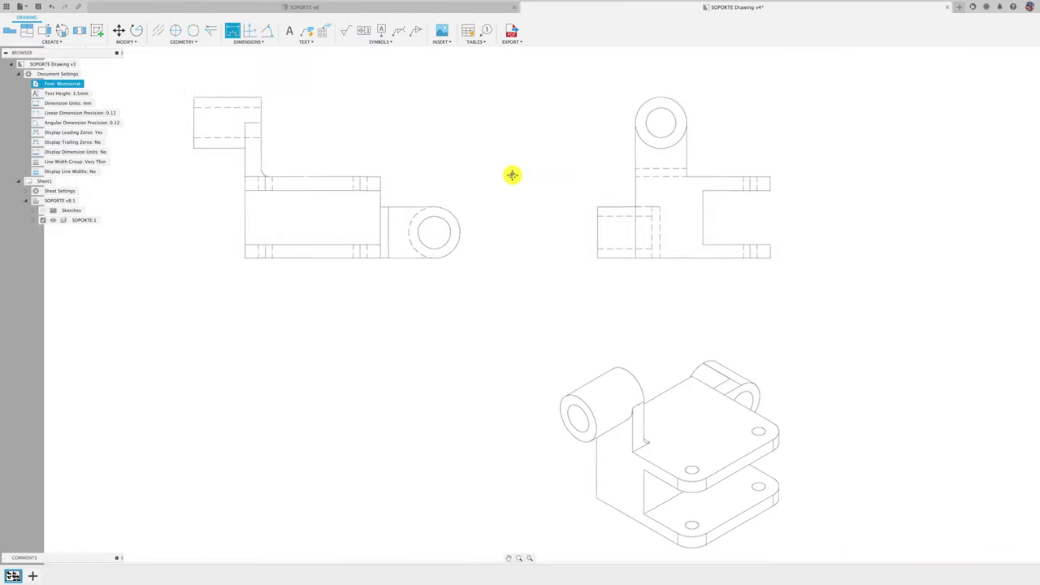
pyautogui.click(232, 32)
pyautogui.scroll(3, 429, 423)
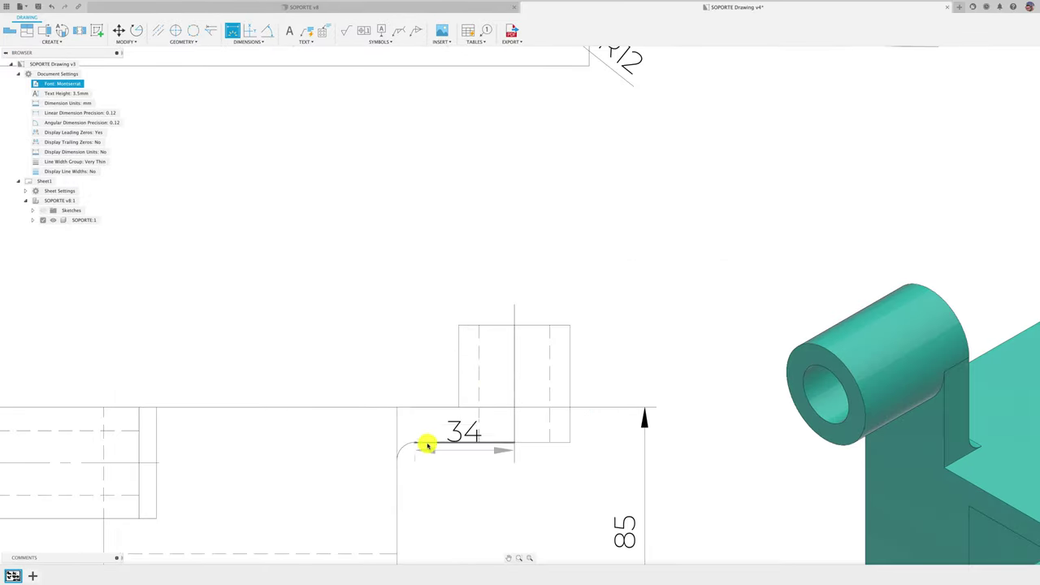
pyautogui.click(457, 390)
pyautogui.scroll(-2, 434, 399)
pyautogui.scroll(3, 396, 387)
pyautogui.scroll(-3, 499, 481)
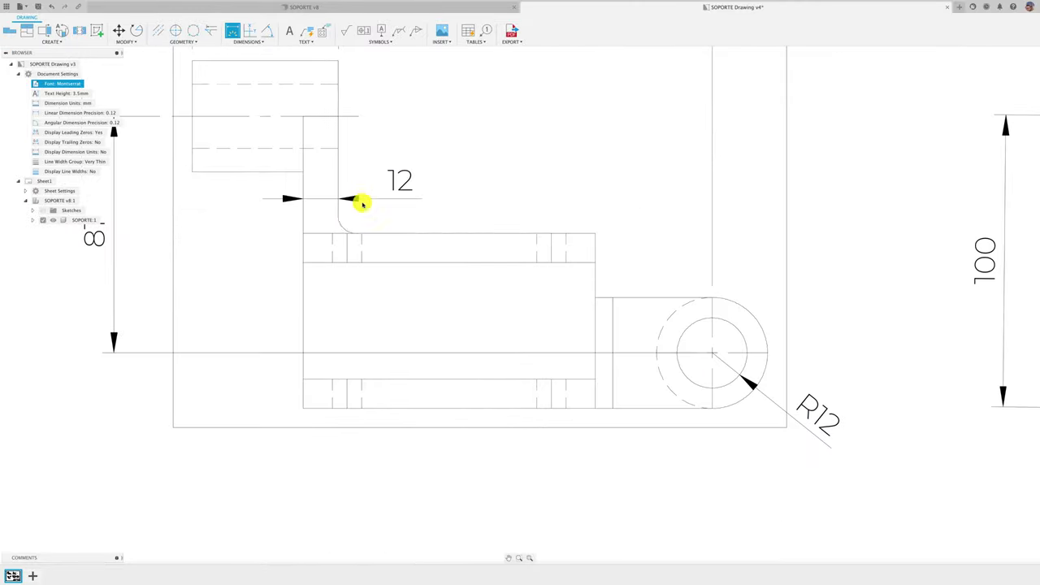
pyautogui.click(453, 184)
pyautogui.press('Escape')
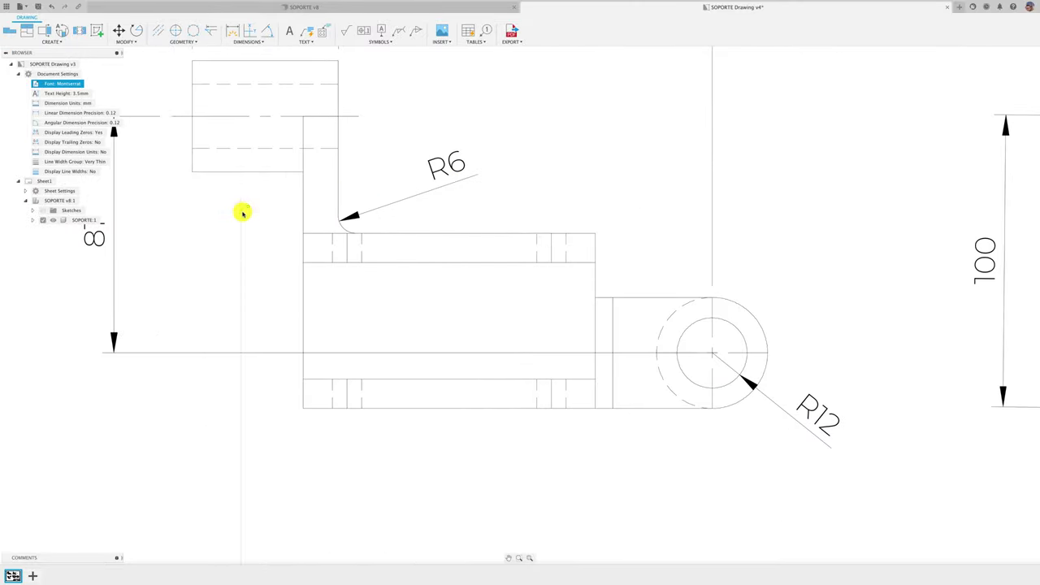
# Start a new text note from the Text panel
pyautogui.scroll(-5, 325, 187)
pyautogui.scroll(-2, 464, 255)
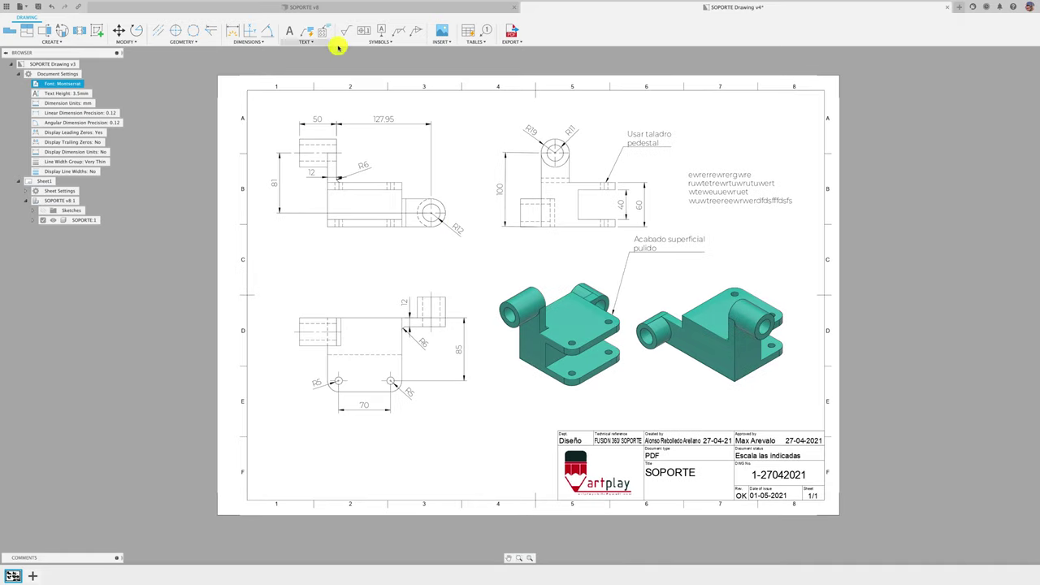
pyautogui.click(306, 31)
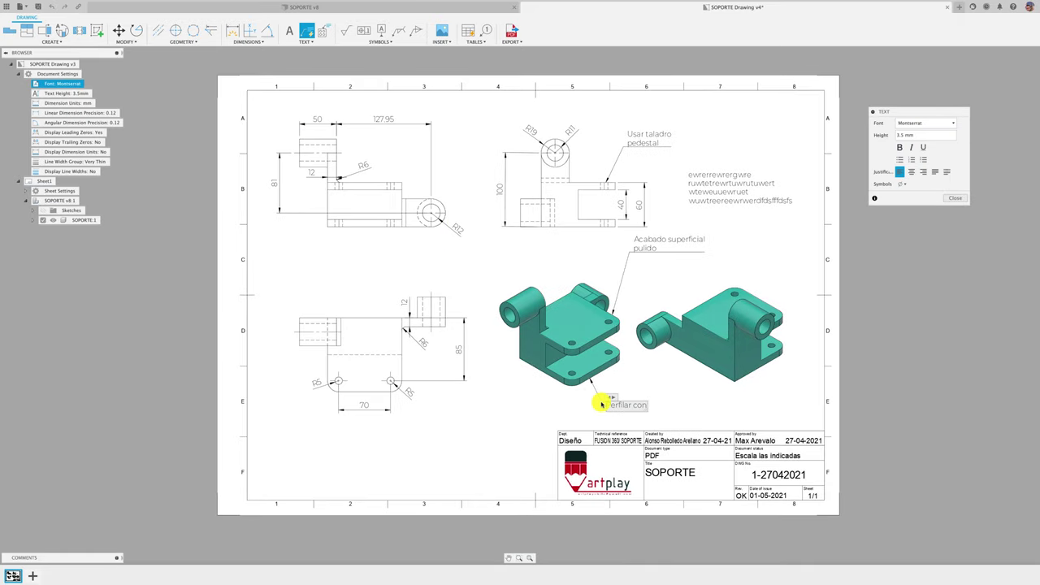